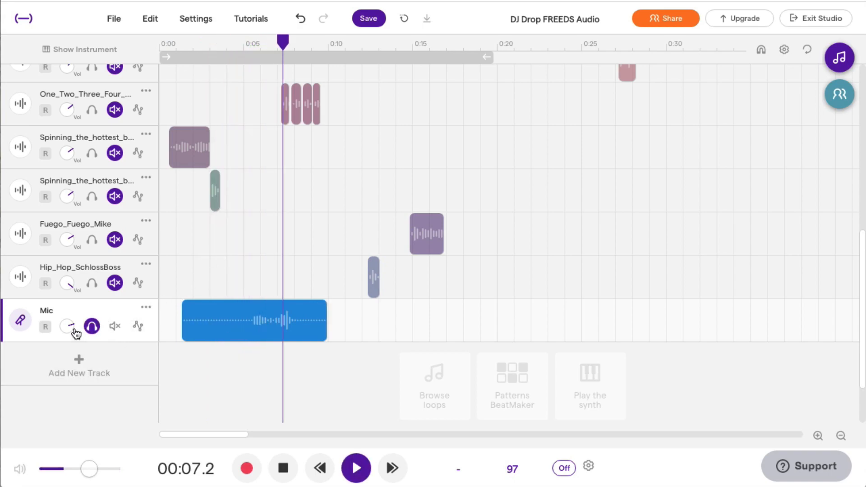
Raise the Mic track's volume and reduce its reverb, playing the recorded vocal from about 0:05 to check the sound
drag(68, 325, 67, 294)
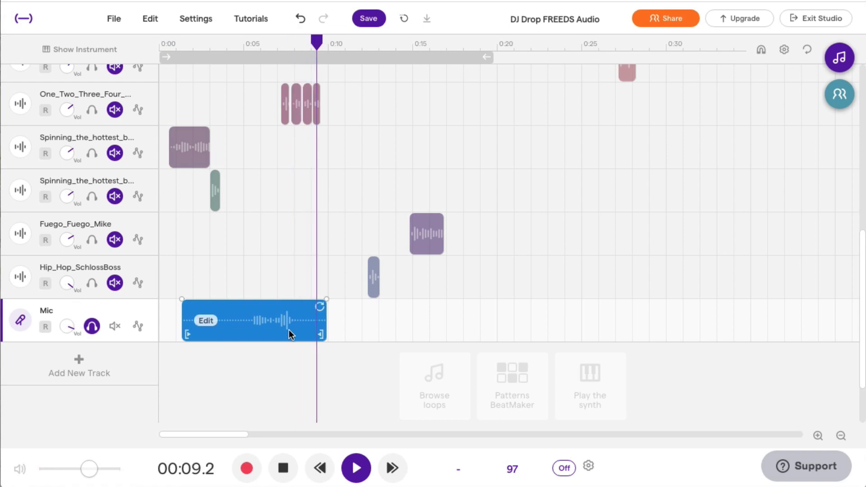
key(space)
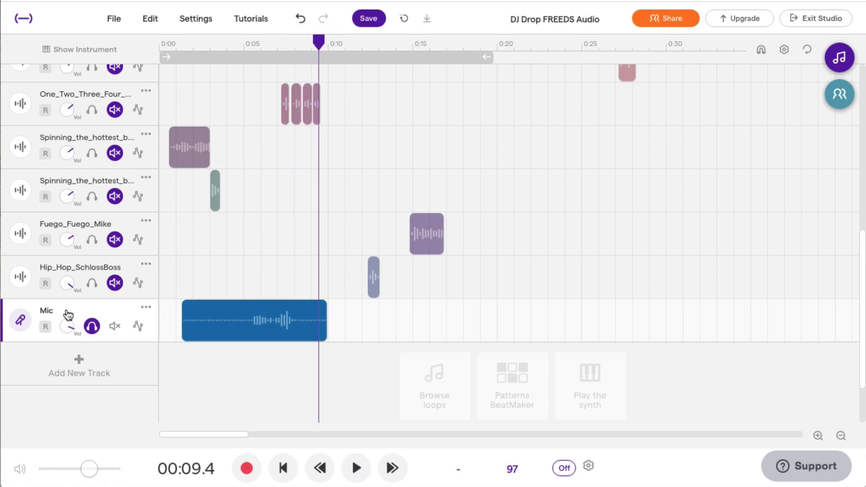
click(20, 320)
mouse_move(471, 216)
mouse_down()
mouse_move(464, 232)
mouse_move(460, 223)
mouse_up()
click(240, 50)
key(space)
mouse_move(266, 116)
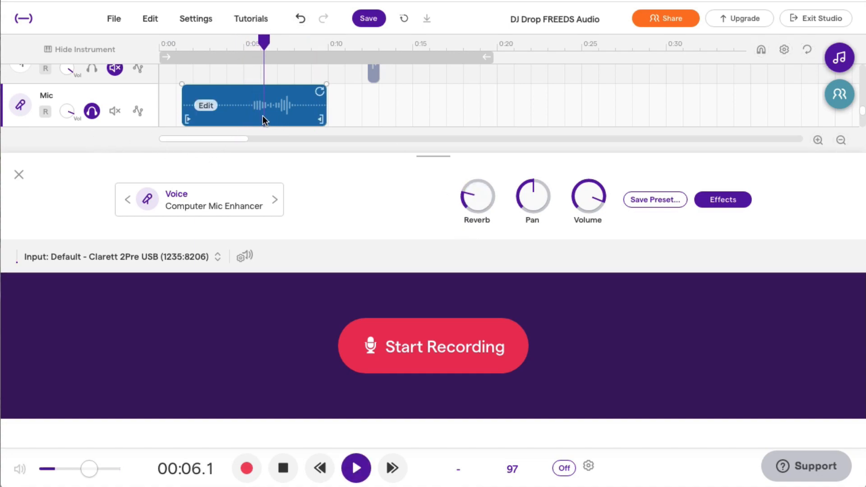
key(space)
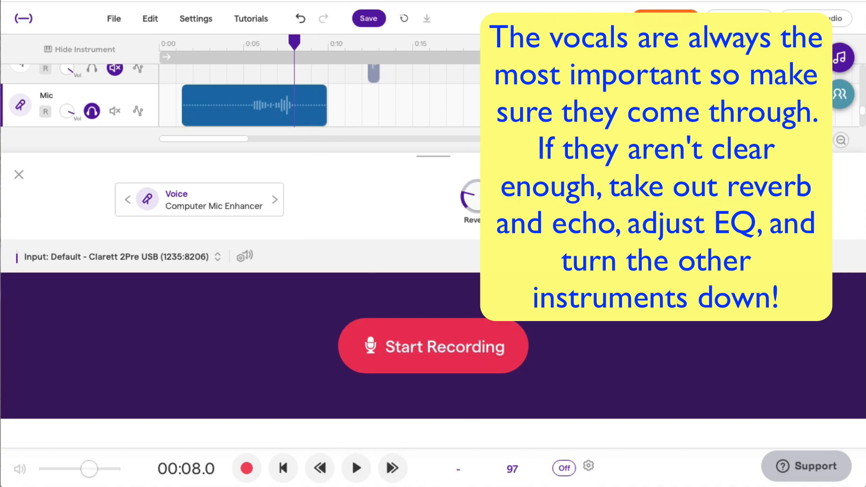
Split the Mic recording at 6.6 seconds, in the gap between the two spoken phrases
scroll(320, 95, up, 10)
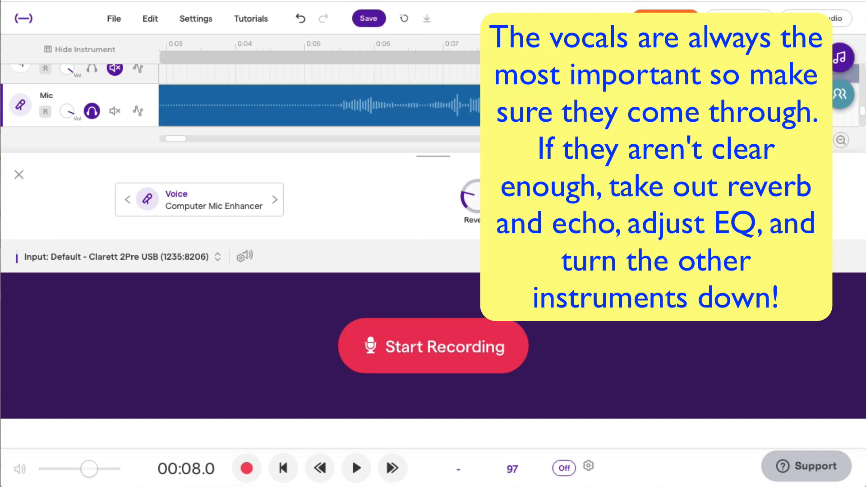
scroll(320, 95, up, 3)
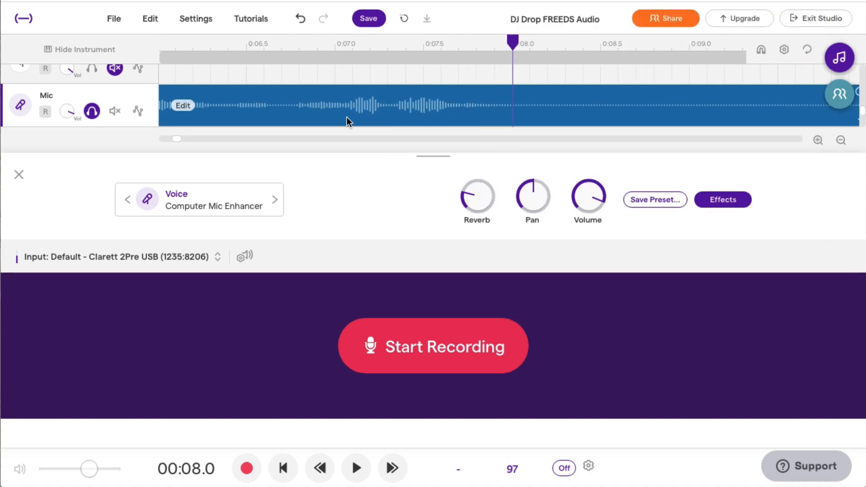
click(283, 48)
mouse_move(315, 110)
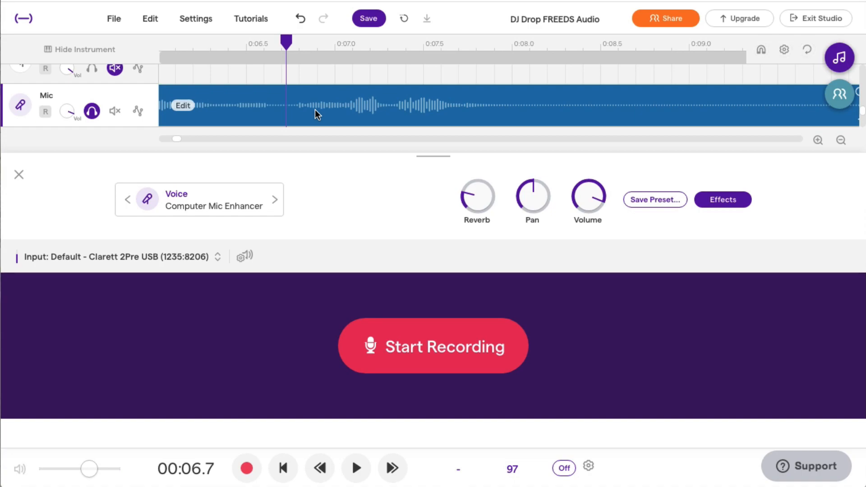
key(space)
key(space)
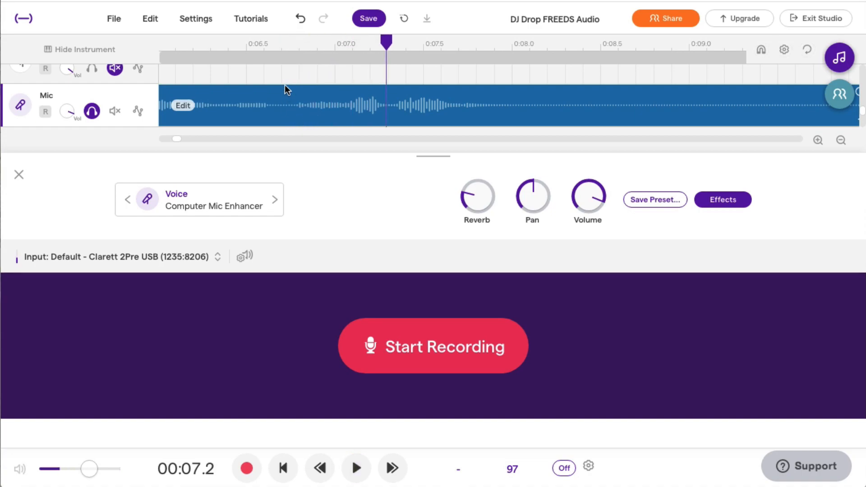
click(276, 47)
click(19, 175)
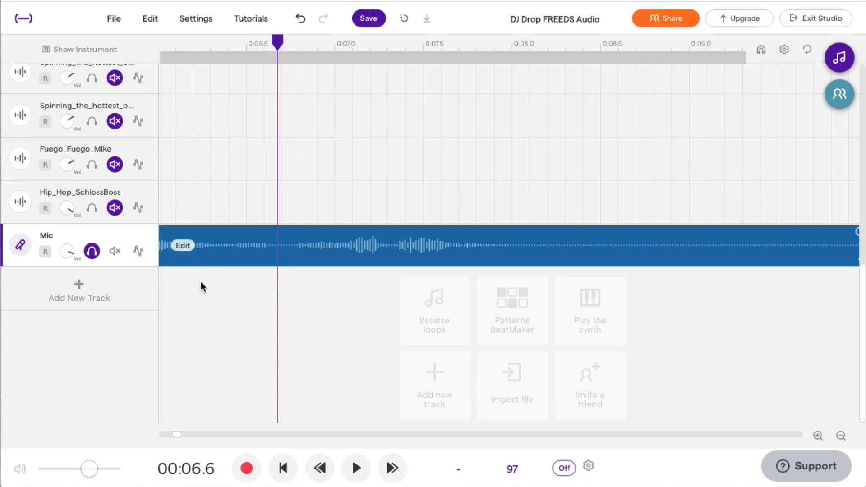
scroll(212, 288, left, 5)
scroll(247, 285, left, 1)
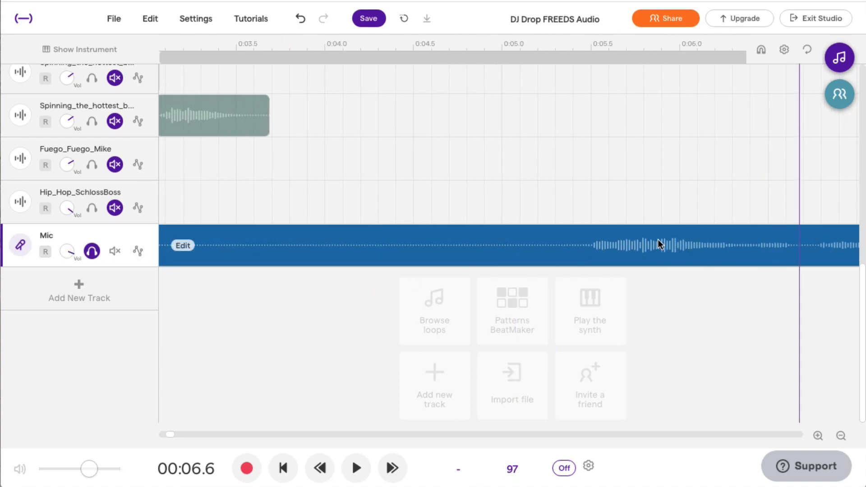
click(145, 22)
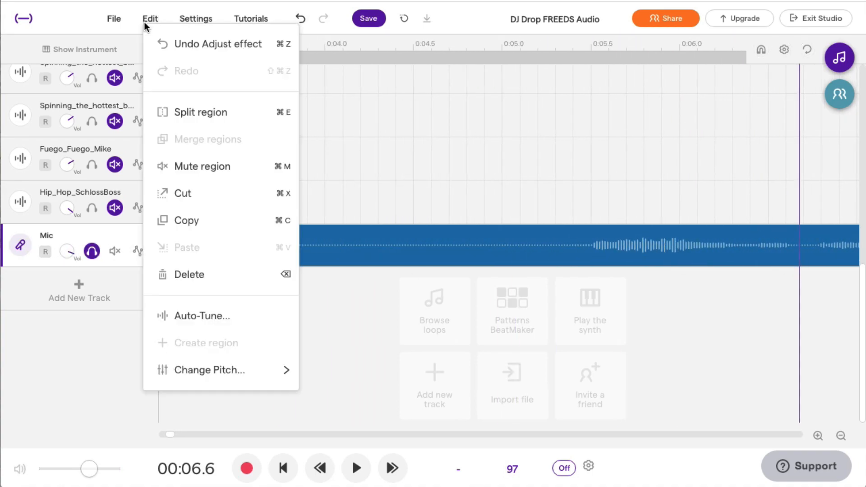
click(199, 115)
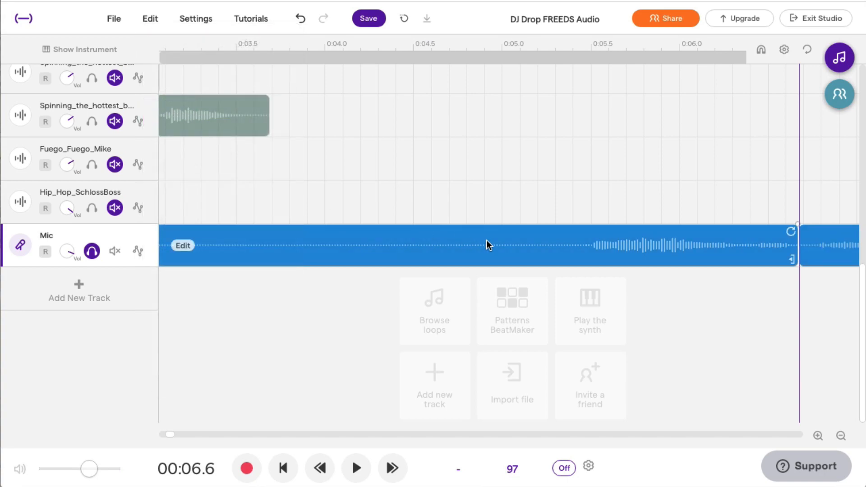
Trim the silence from the start of the first Mic region so it begins at about 0:05.3, just before the speech
click(464, 240)
scroll(284, 247, left, 8)
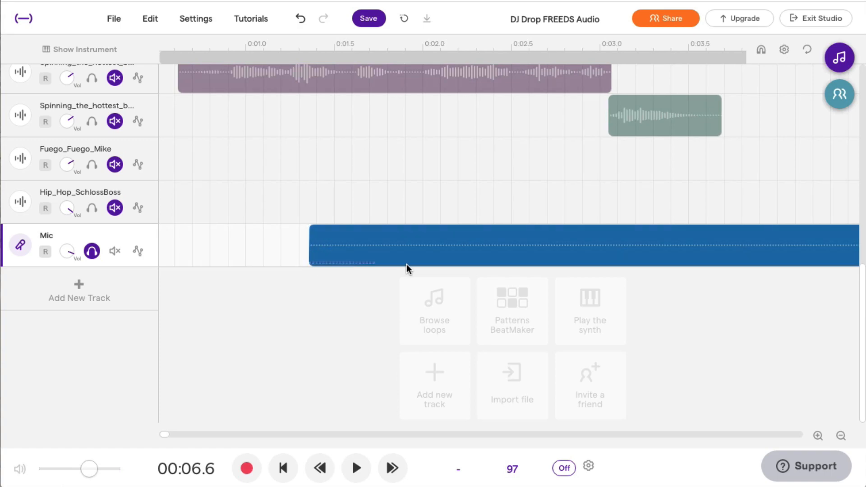
drag(312, 261, 817, 263)
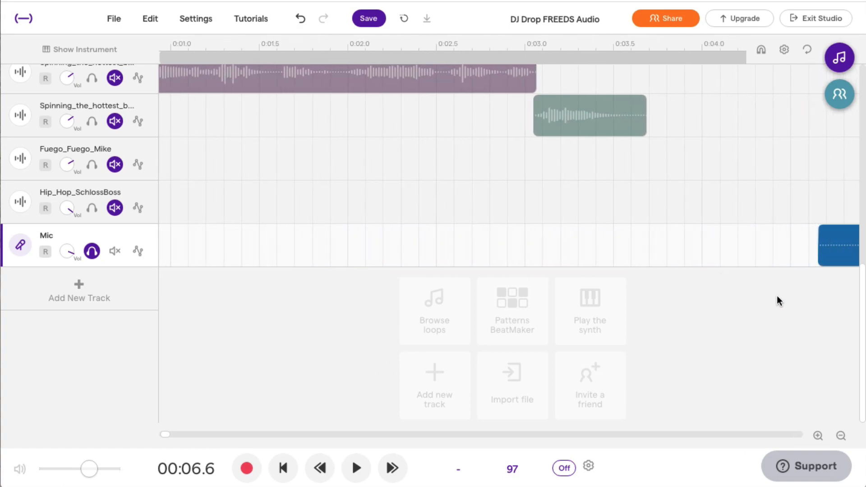
click(840, 435)
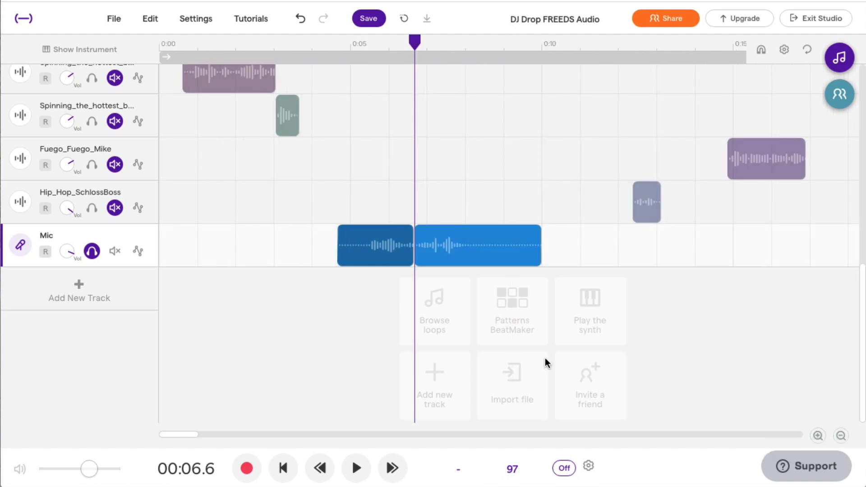
drag(338, 261, 362, 262)
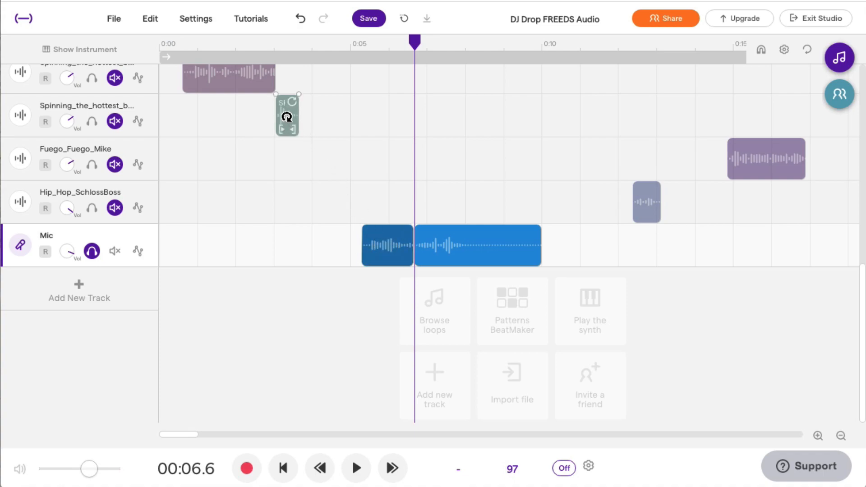
Move the first Mic region to about 0:15, aligned with the Fuego_Fuego_Mike clip's start, and the second region to about 0:04
click(295, 53)
click(373, 253)
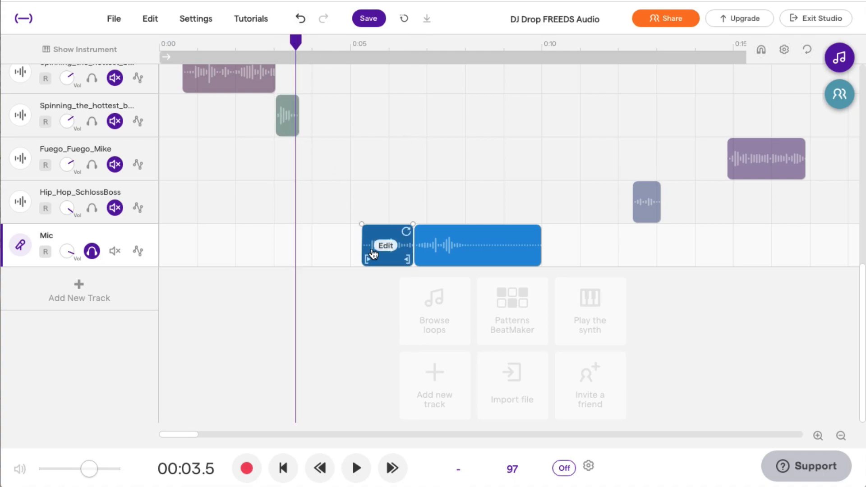
drag(373, 234, 735, 252)
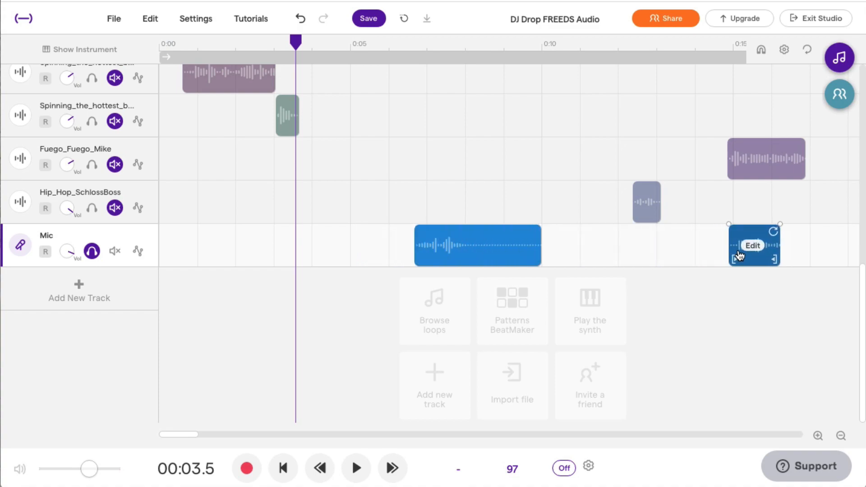
drag(461, 244, 365, 236)
Take the Mic track off solo, play the mix from about 0:01, and shift the earlier Mic region to about 0:04.3
click(92, 251)
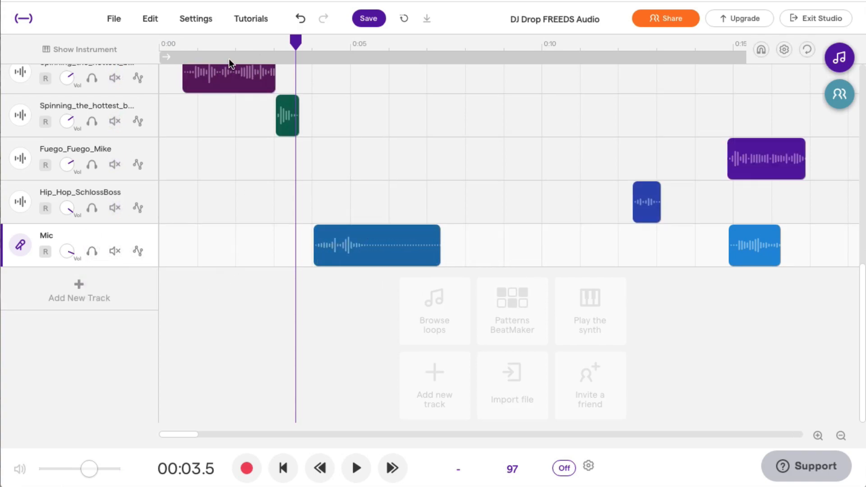
click(199, 46)
key(space)
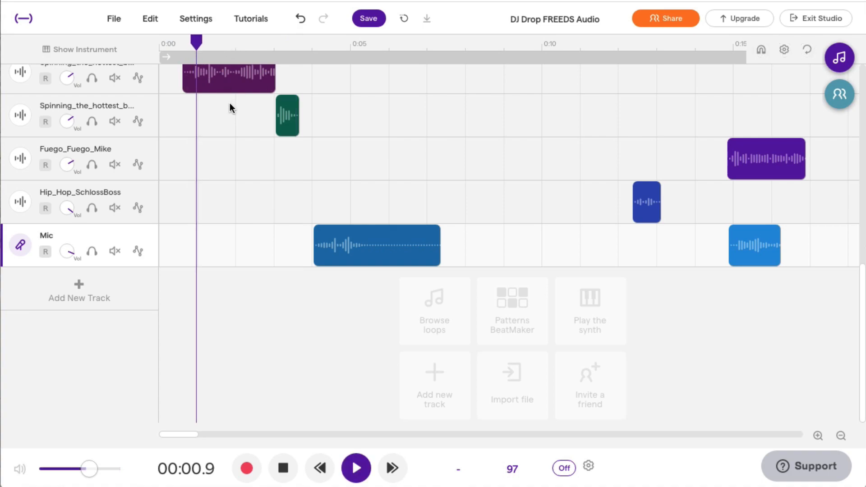
mouse_move(152, 191)
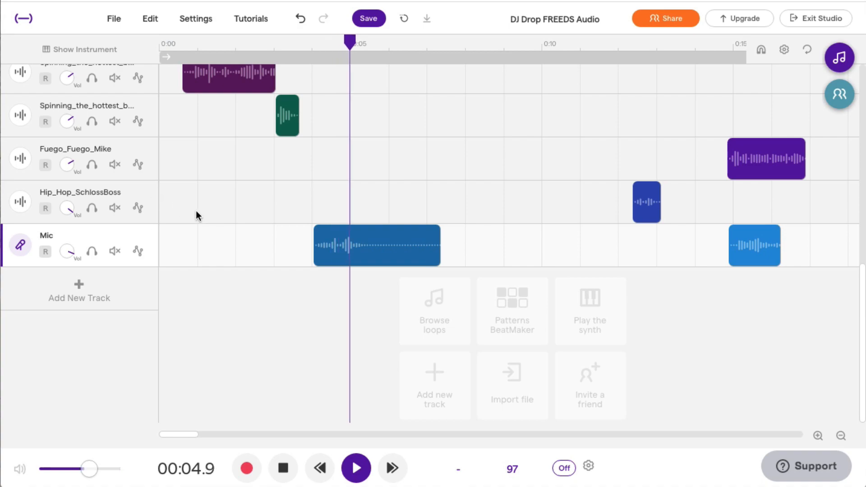
key(space)
drag(332, 234, 343, 235)
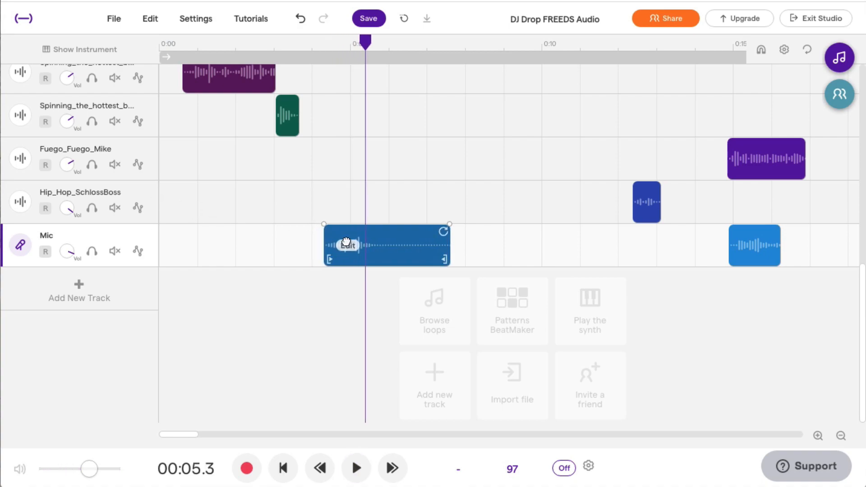
Raise the Mic track's volume further, playing the mix from about 0:03 before and after to compare the vocal level
click(268, 48)
key(space)
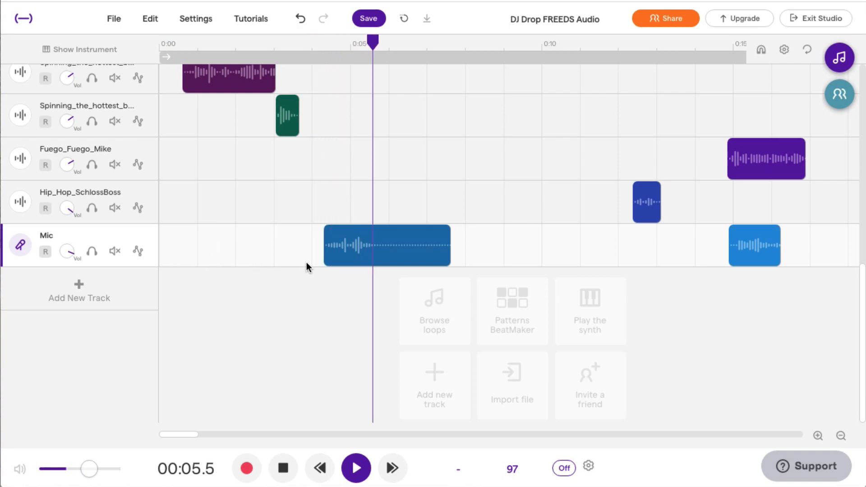
key(space)
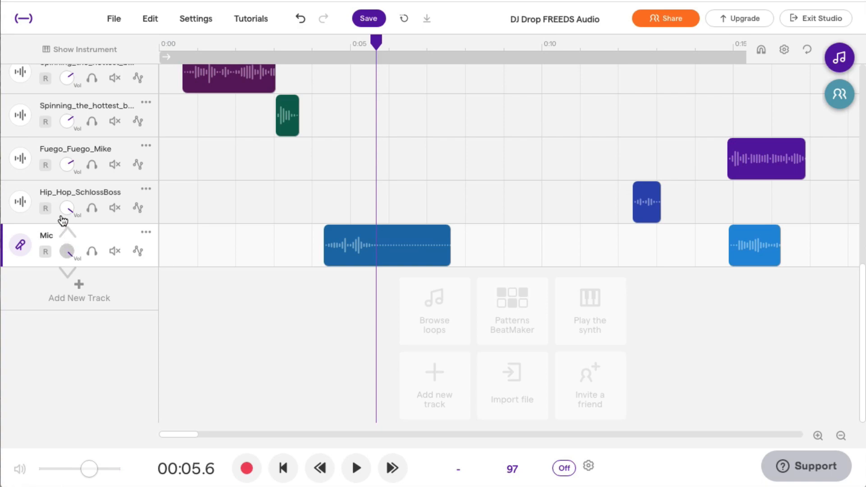
click(268, 52)
key(space)
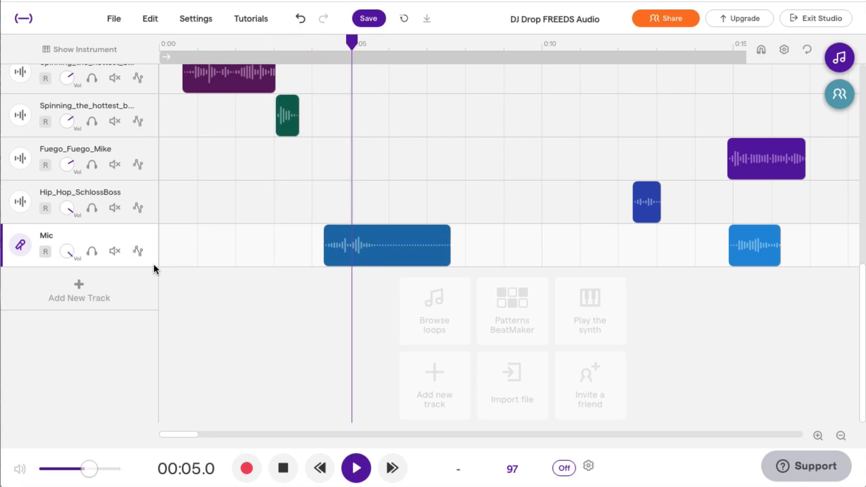
key(space)
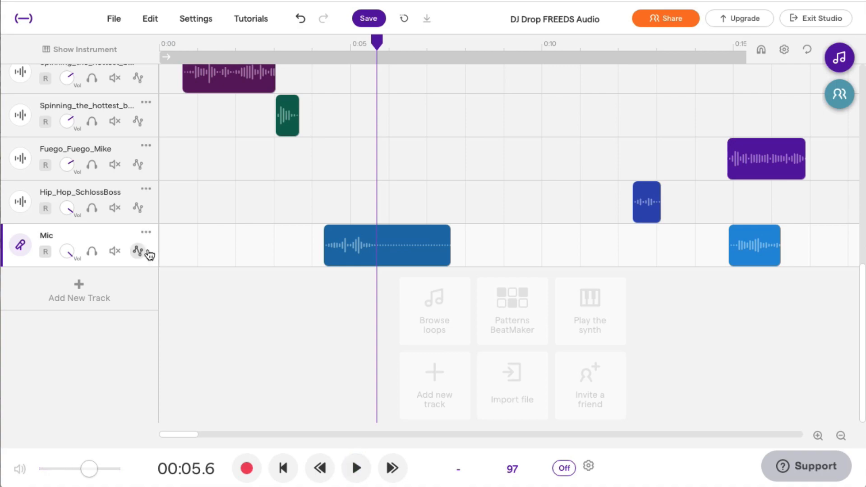
Trim the silent end of the earlier Mic region to about 0:06 and duplicate the Mic track
mouse_move(363, 249)
drag(448, 265, 390, 263)
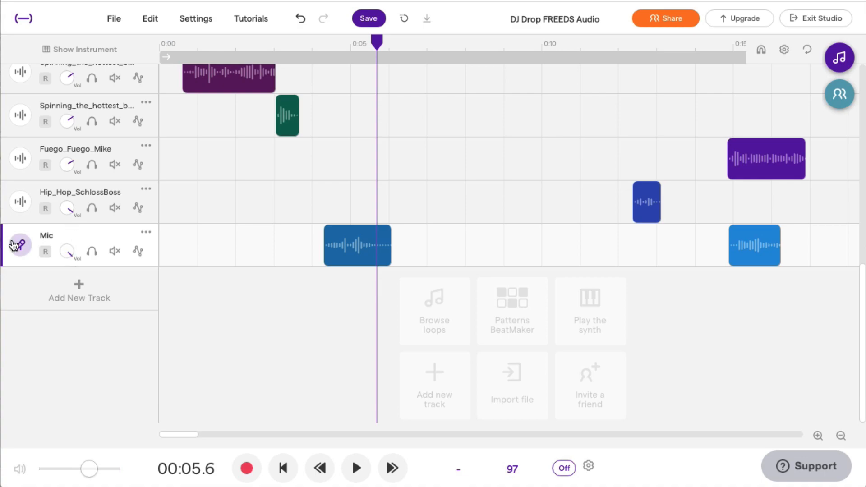
click(144, 235)
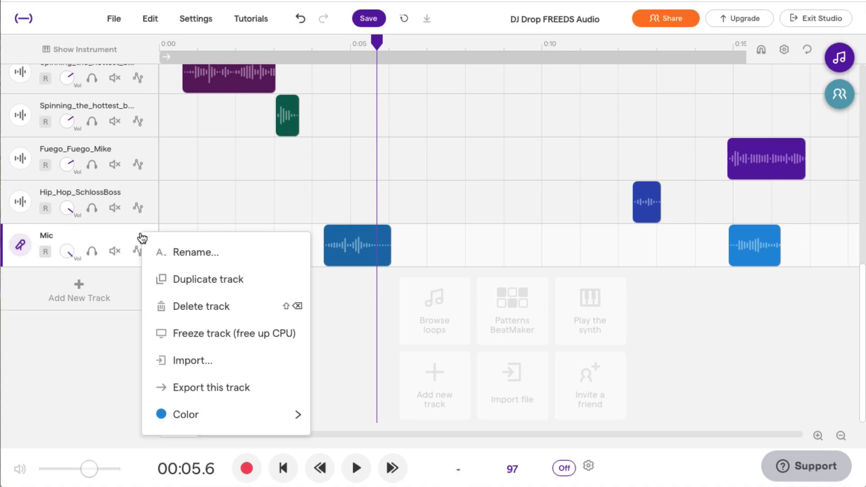
click(178, 282)
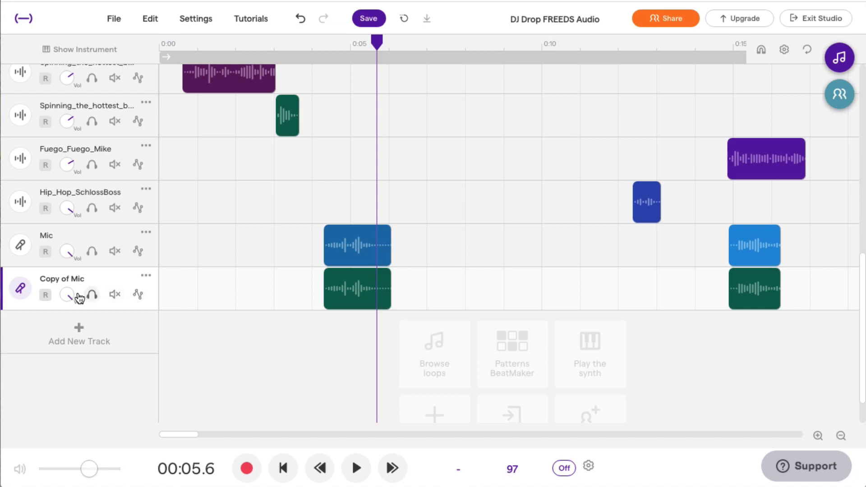
click(332, 244)
right_click(333, 237)
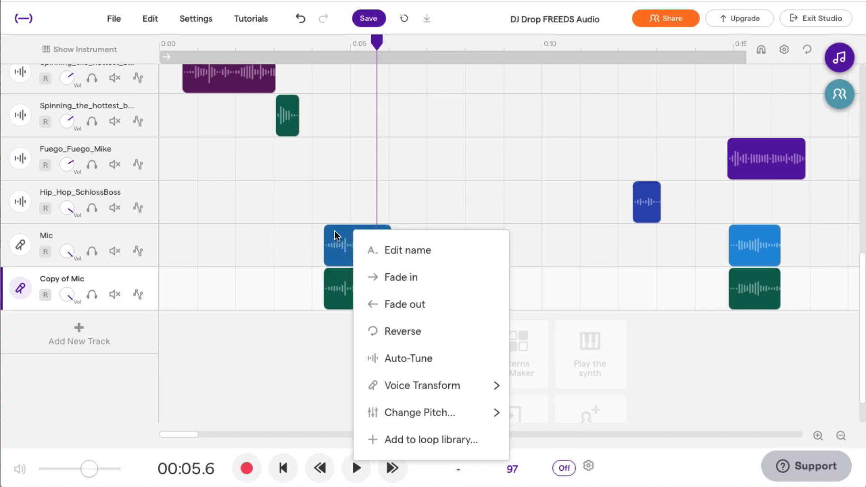
click(334, 231)
click(343, 298)
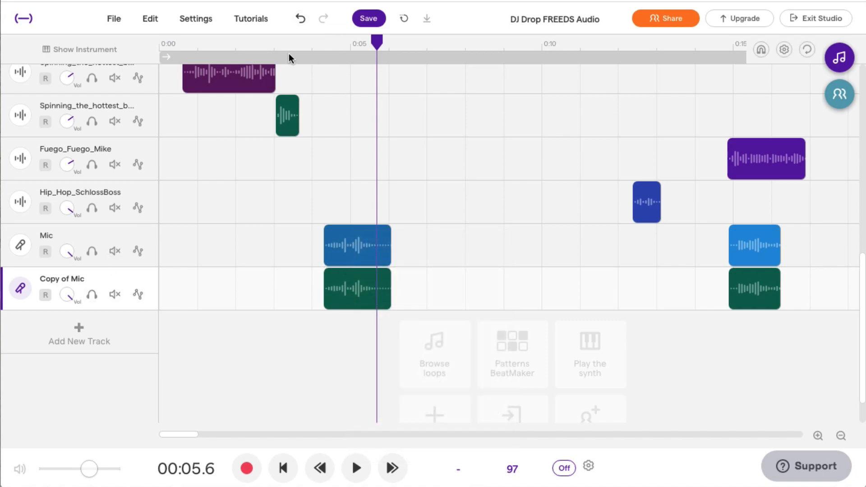
Play the doubled vocals from about 0:02 and slightly lower the volume of both the Mic and Copy of Mic tracks
click(246, 47)
key(space)
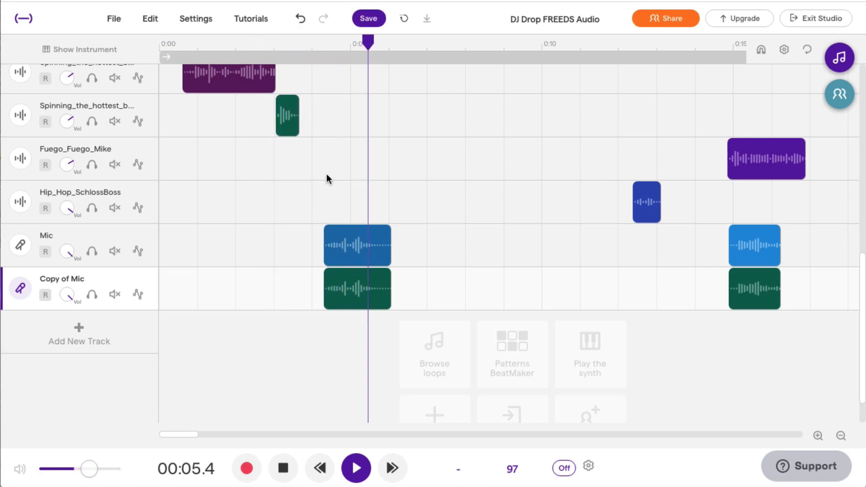
key(space)
drag(66, 258, 67, 317)
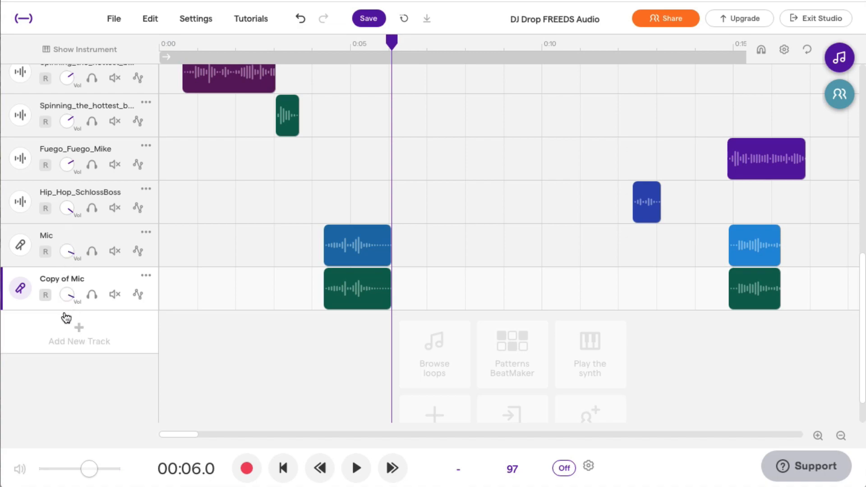
Rename the Mic track as Freeds 1 and the Copy of Mic track as Freeds 2
click(19, 248)
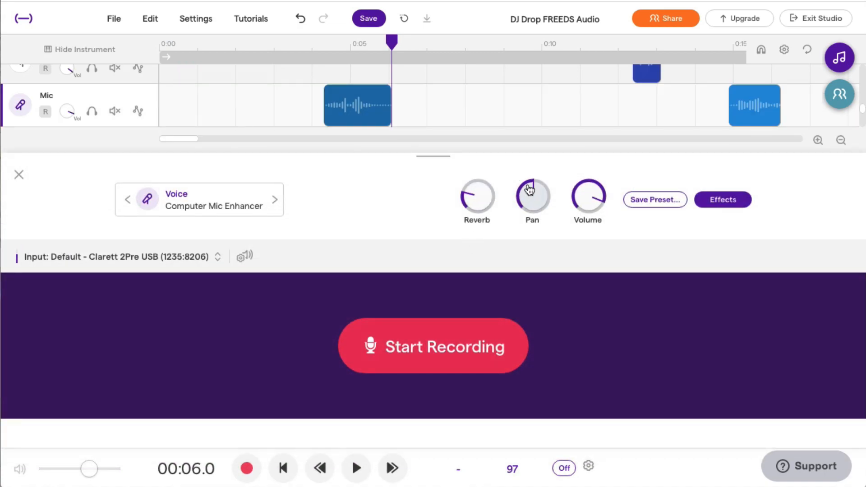
click(52, 98)
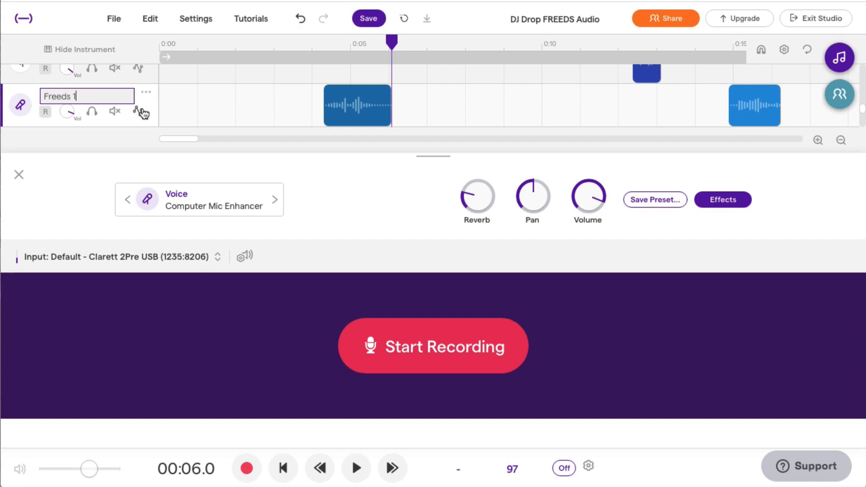
key(Return)
scroll(141, 108, down, 3)
scroll(141, 100, up, 1)
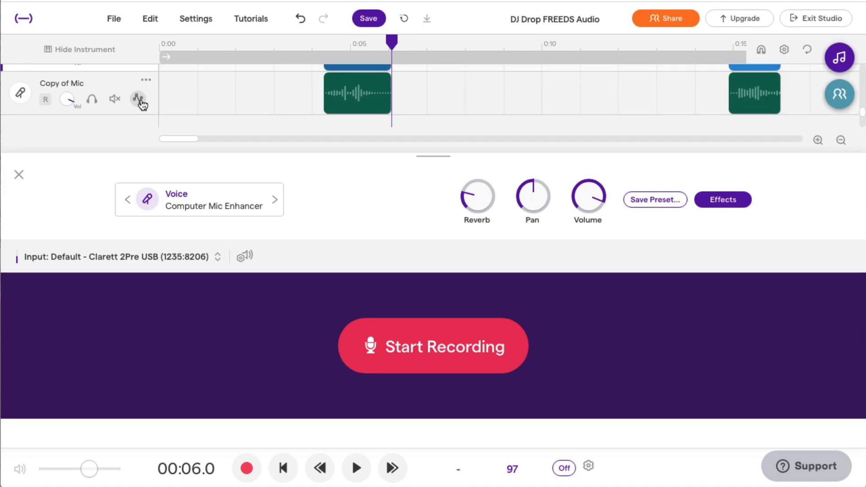
double_click(72, 84)
text(Freeds 2)
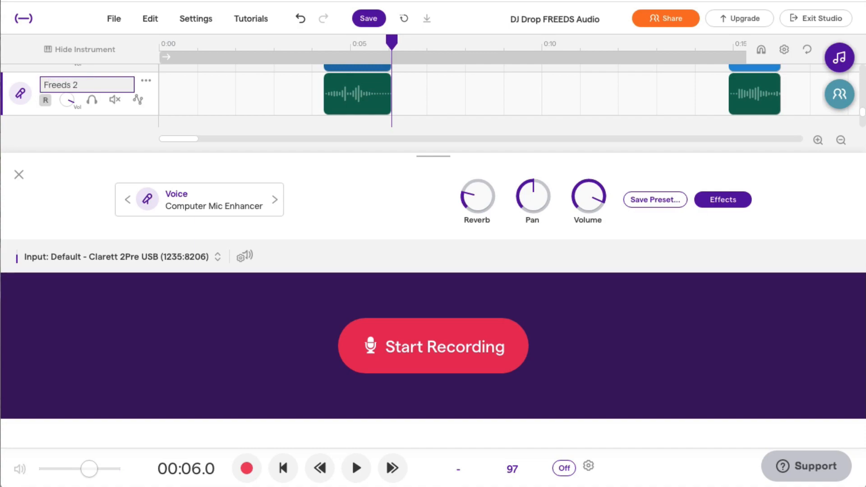
click(214, 96)
Pan the Freeds 1 track to the left and the Freeds 2 track to the right
scroll(279, 128, up, 2)
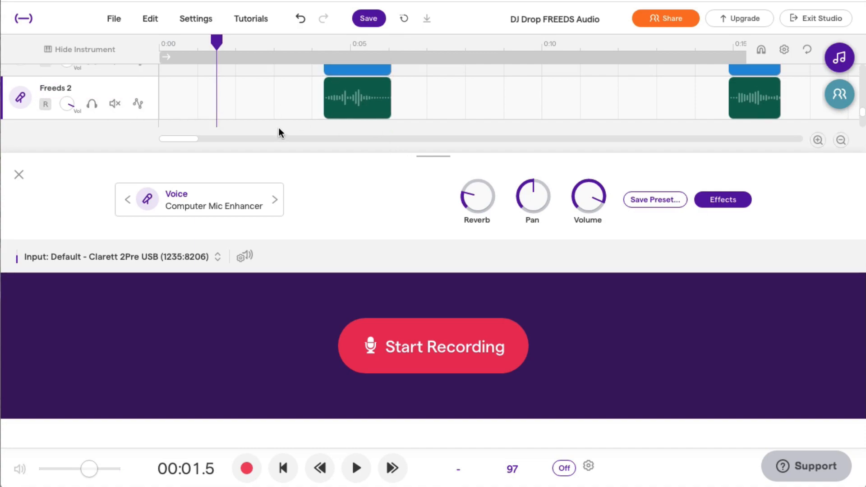
click(107, 79)
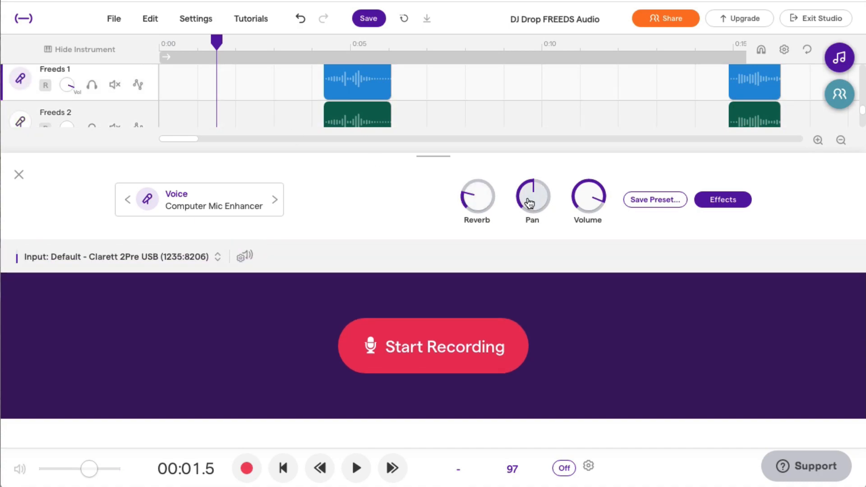
drag(524, 192, 523, 203)
click(83, 117)
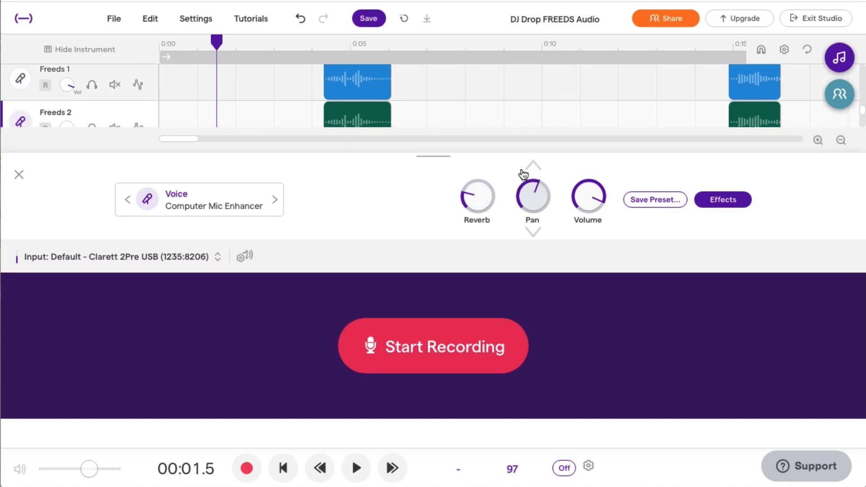
Play the panned vocals from about 0:04, slightly raise the volume of both Freeds tracks, and play the phrase again
click(316, 45)
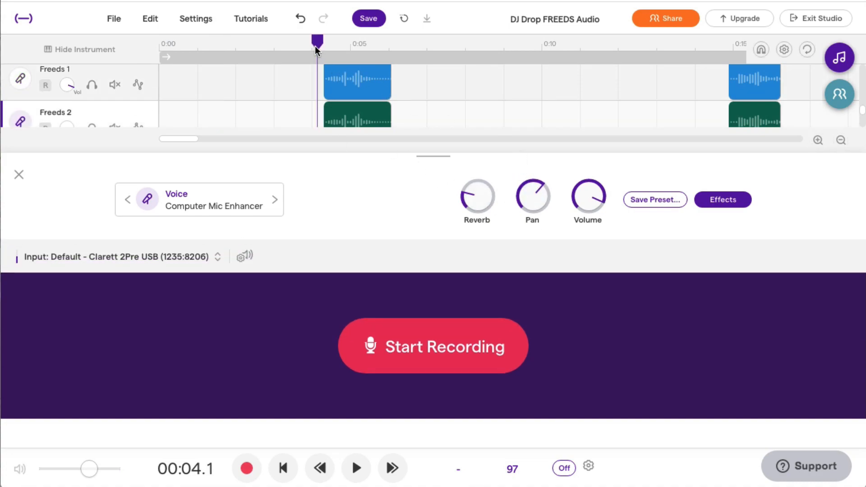
key(space)
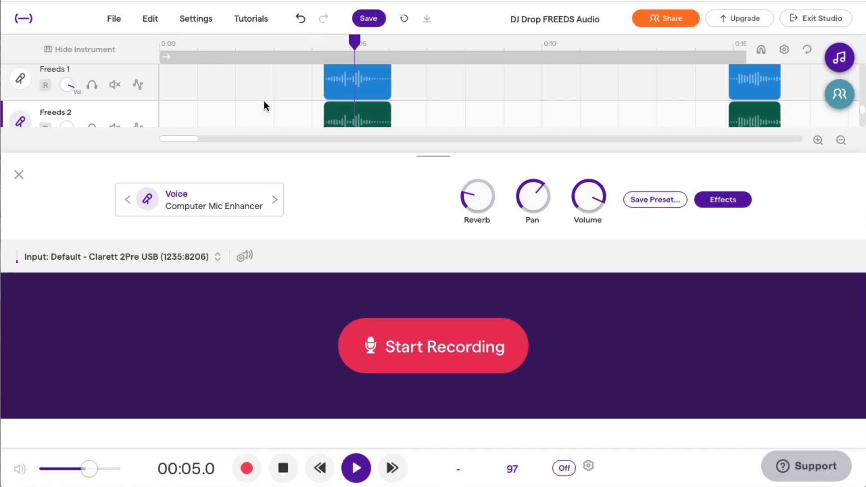
key(space)
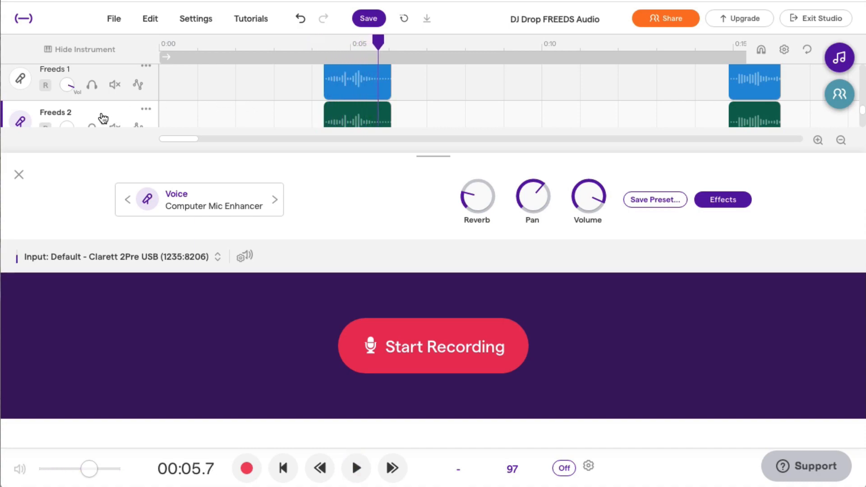
click(19, 175)
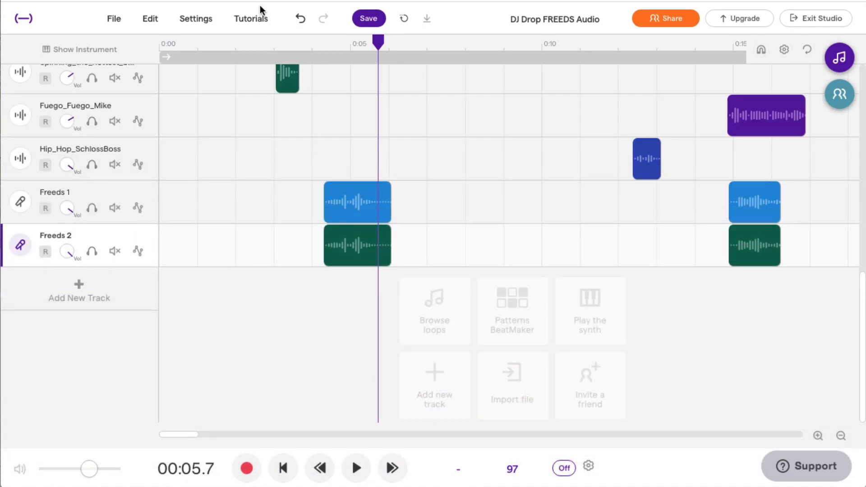
click(300, 52)
key(space)
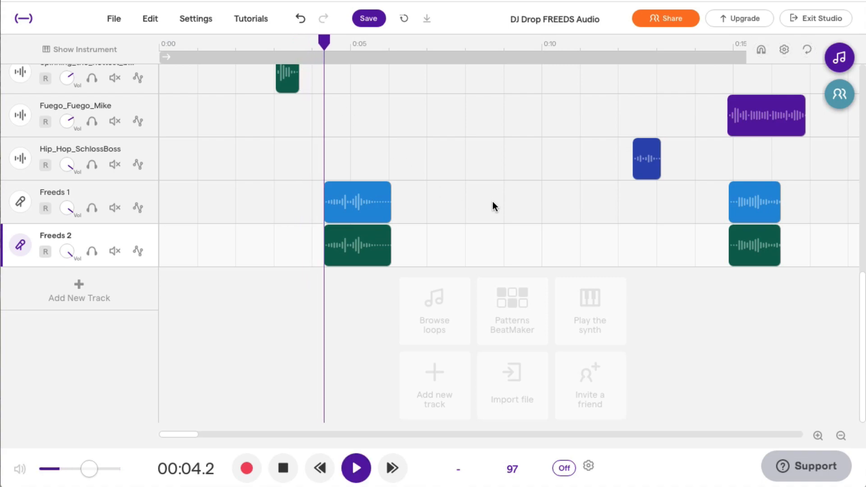
key(space)
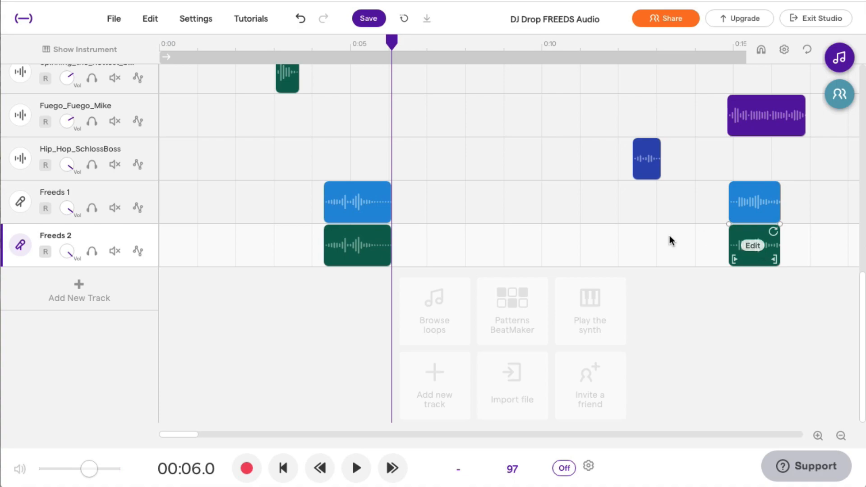
Delete the later region at about 0:15 from the Freeds 2 track
click(750, 265)
right_click(748, 255)
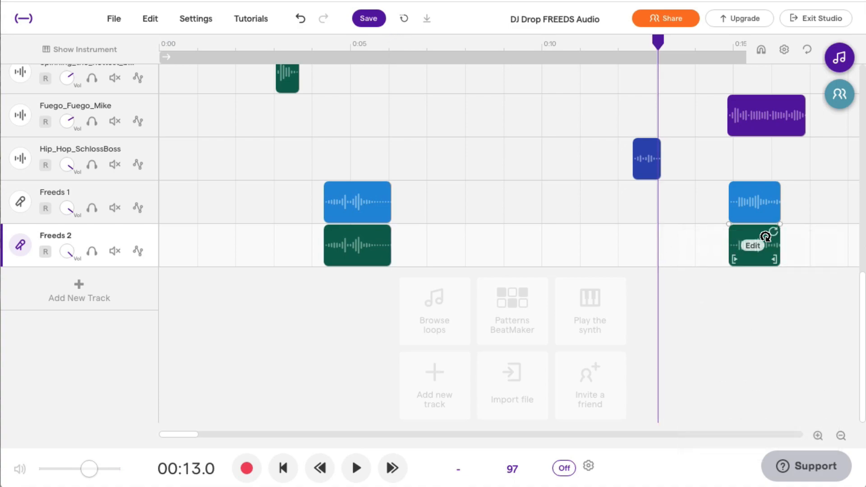
drag(745, 230, 761, 201)
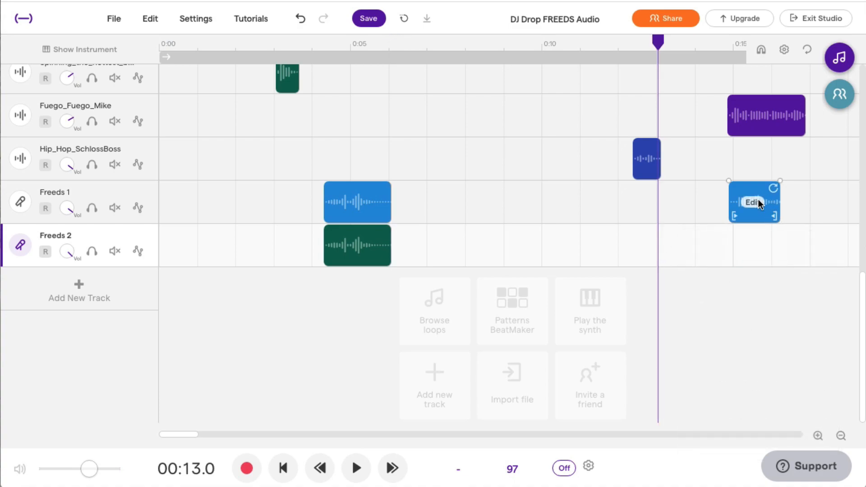
Add a new Voice & microphones track and move the later Freeds 1 region onto it
click(81, 200)
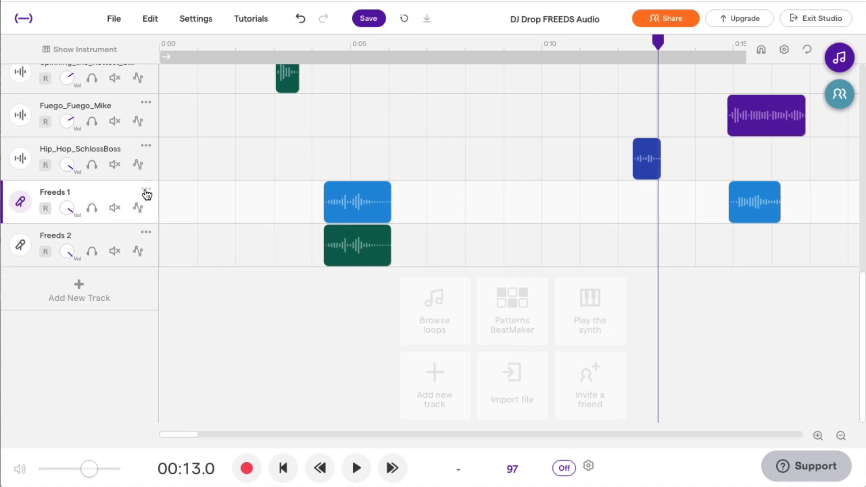
click(79, 289)
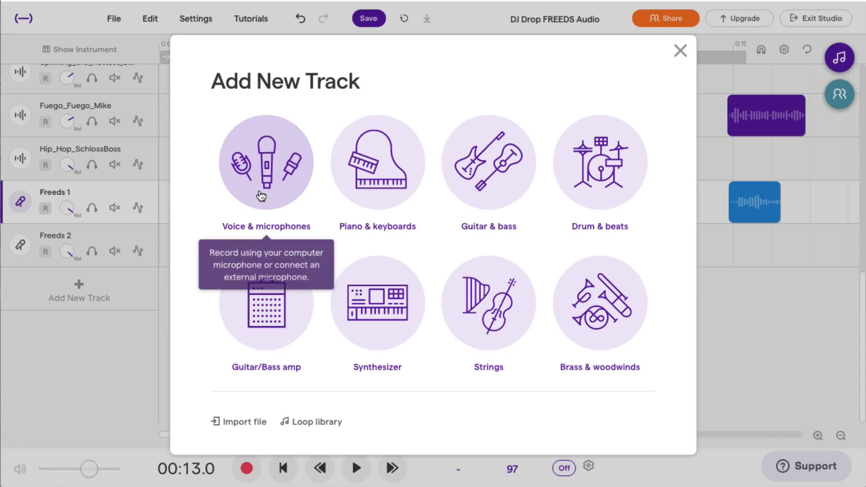
click(260, 195)
click(16, 174)
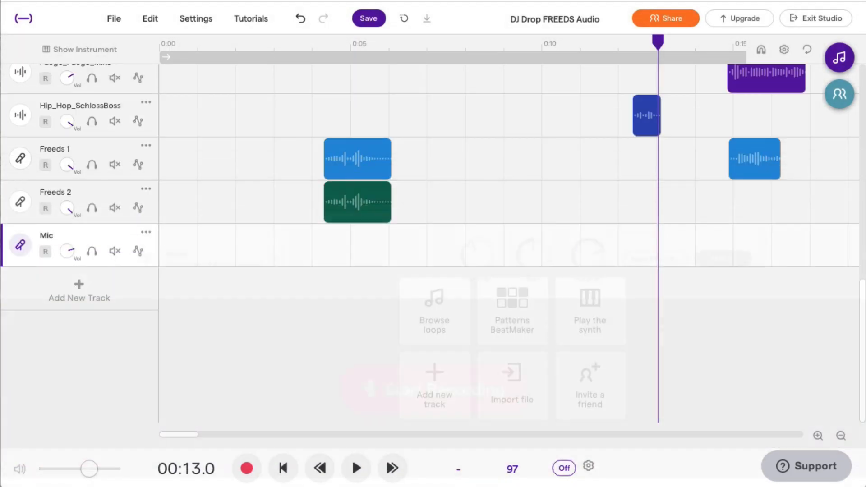
drag(750, 157, 445, 269)
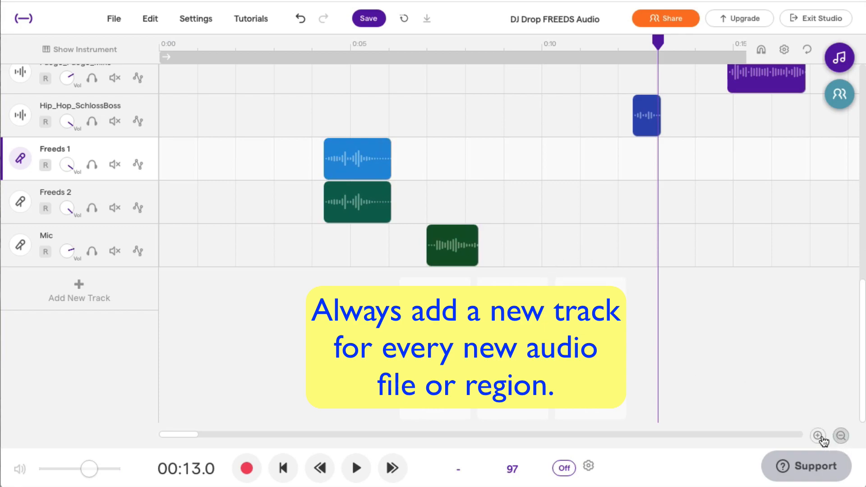
Move the region on the new Mic track to about 0:18, past the Fuego_Fuego_Mike clip
click(841, 435)
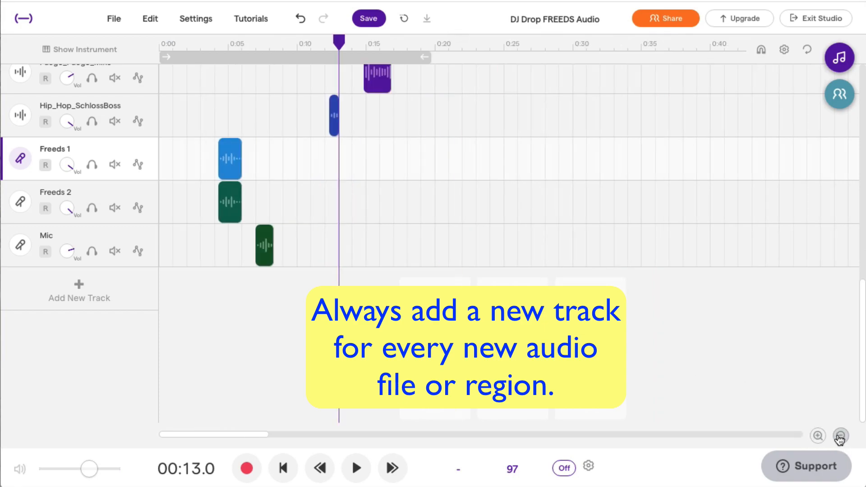
scroll(579, 266, up, 5)
scroll(577, 262, down, 5)
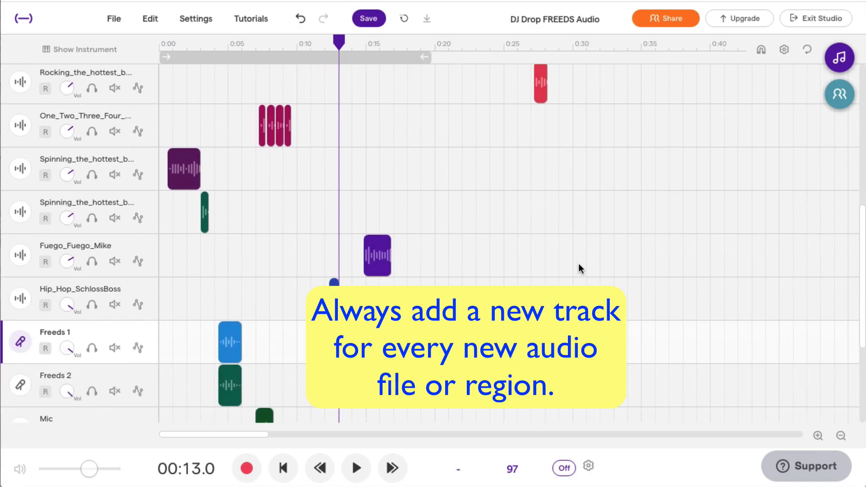
drag(261, 334, 414, 337)
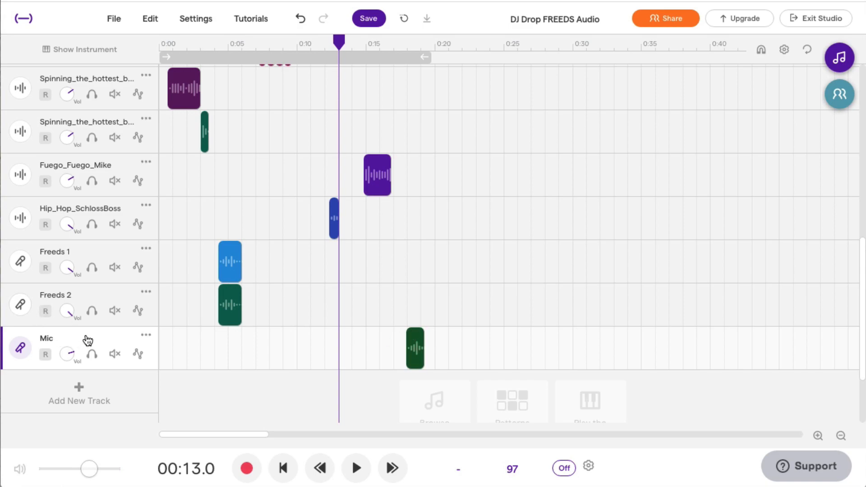
Raise the new Mic track's volume to maximum, playing its region from about 0:17.6 before and after to compare
click(401, 46)
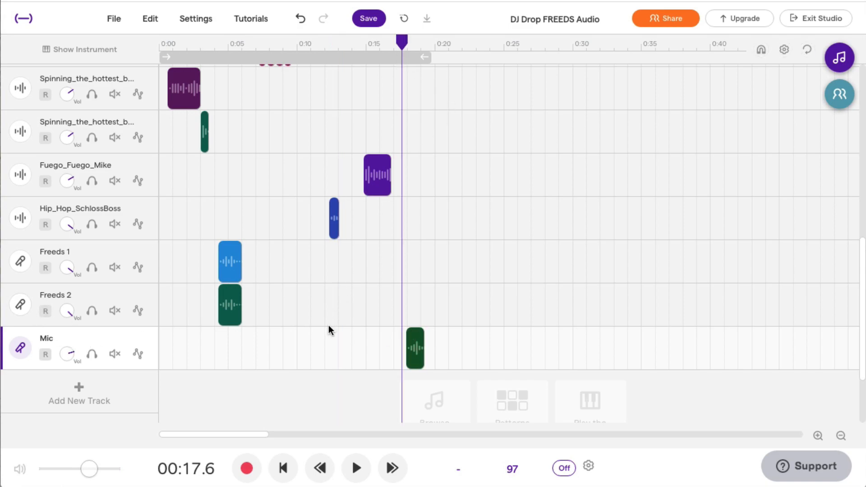
key(space)
key(space)
drag(67, 354, 68, 341)
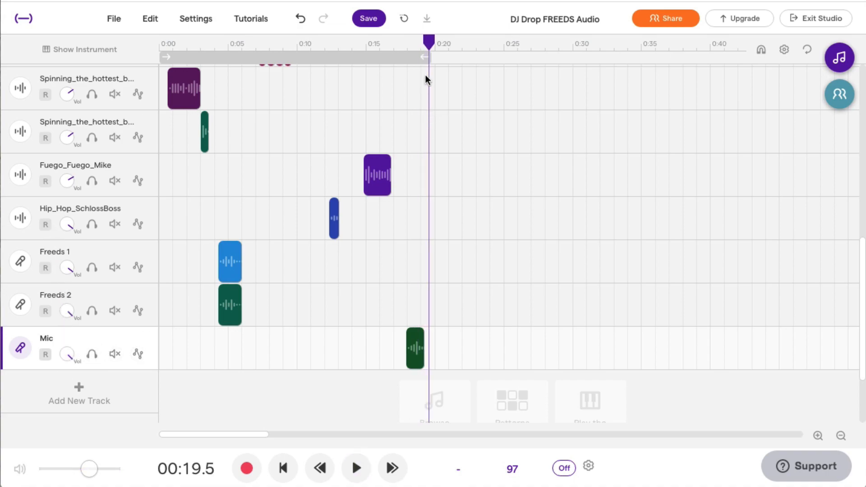
click(402, 53)
key(space)
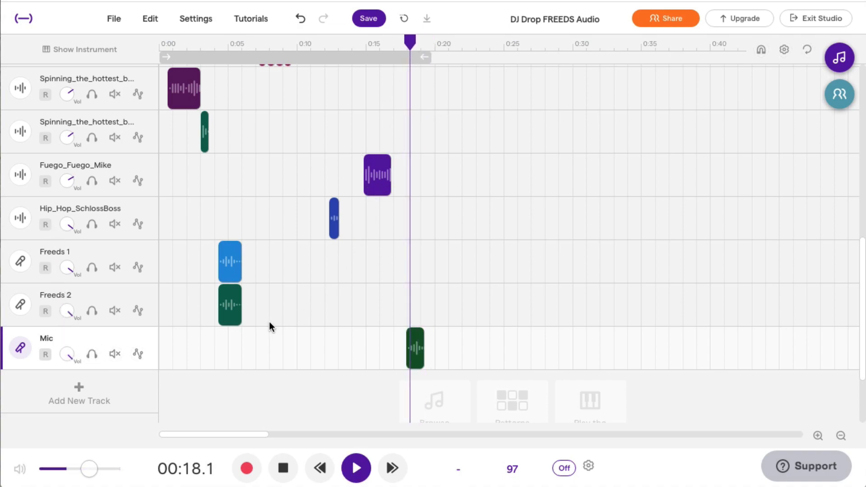
key(space)
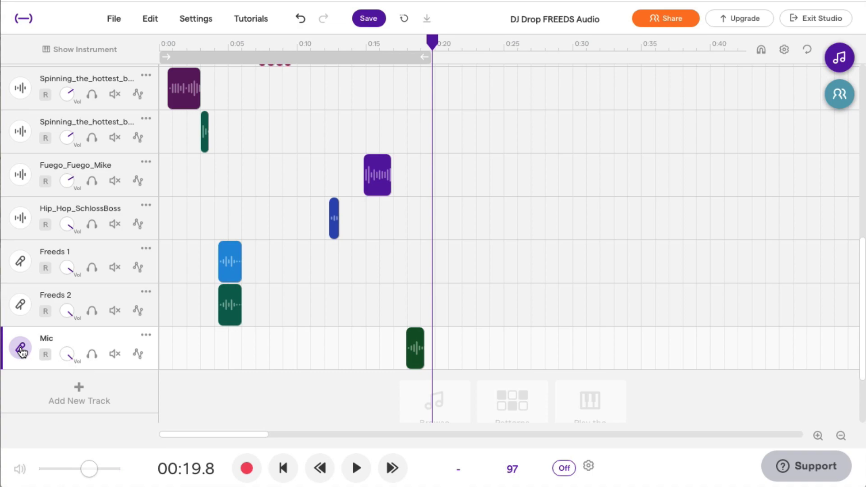
Add a Volume effect to the new Mic track's effects
click(21, 349)
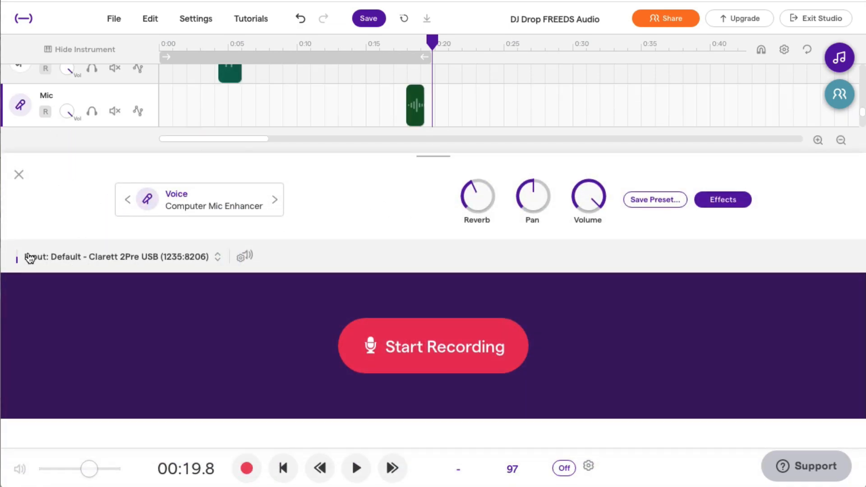
click(716, 204)
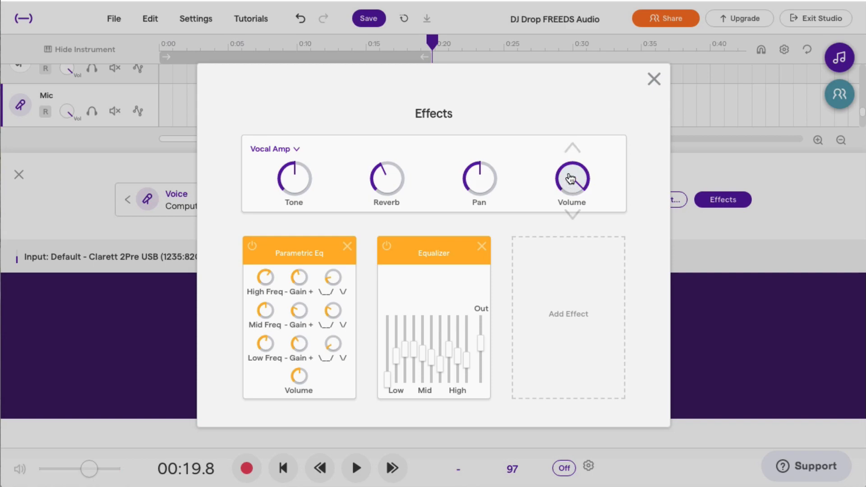
click(559, 319)
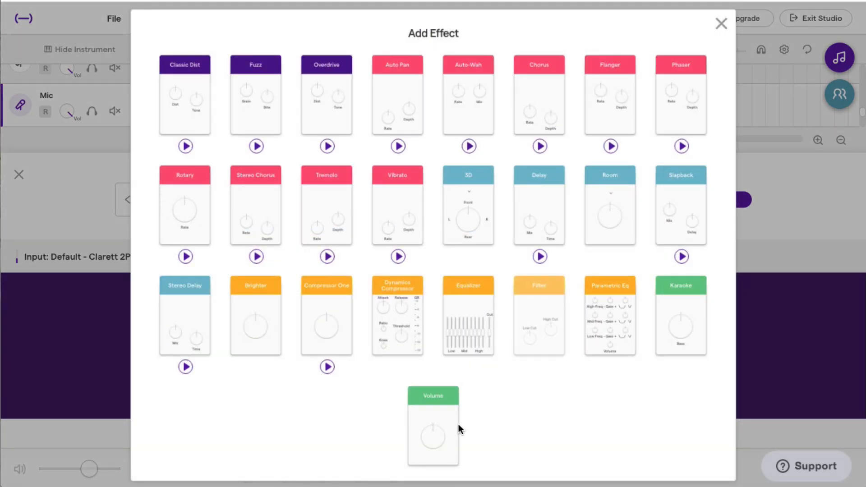
click(433, 434)
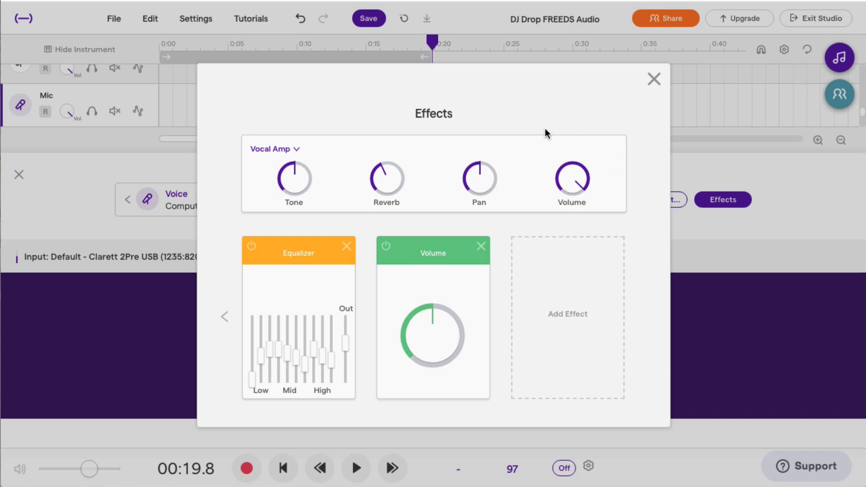
click(367, 44)
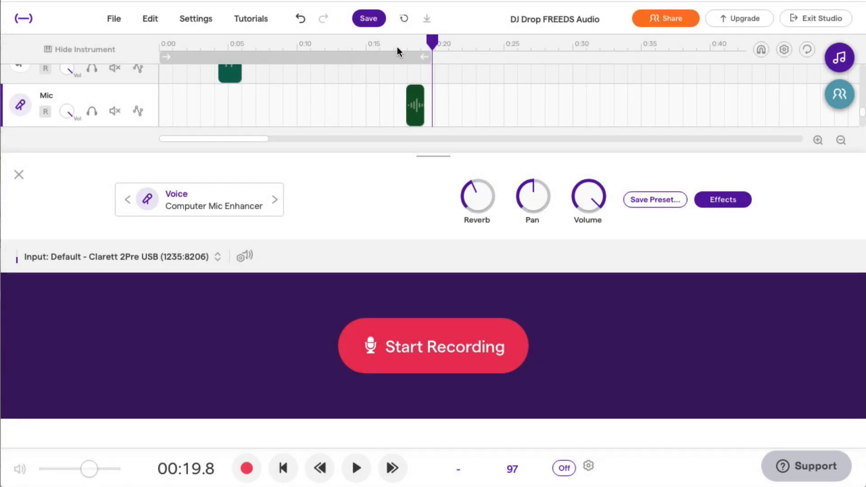
Play the Mic region from about 0:17.5 and turn up the track's Volume effect
click(399, 46)
key(space)
click(717, 200)
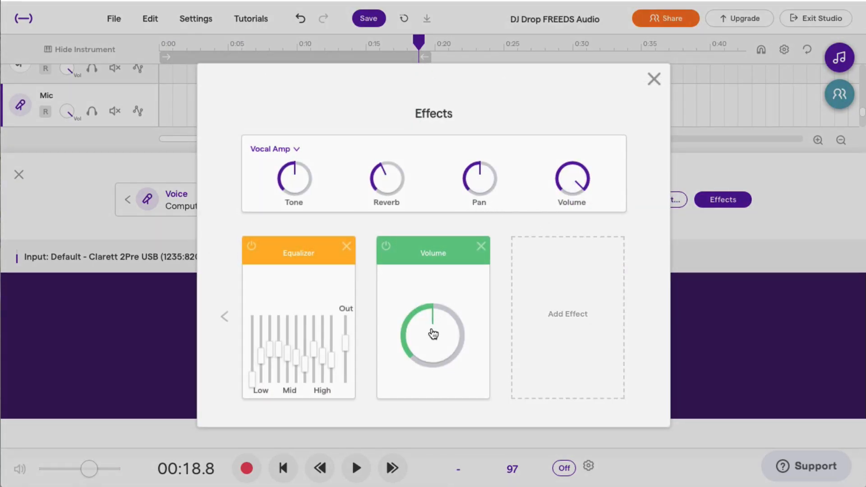
drag(422, 290, 410, 257)
Play the Mic region from about 0:16 and raise the track's Volume effect further, to roughly three quarters
click(412, 44)
click(386, 44)
key(space)
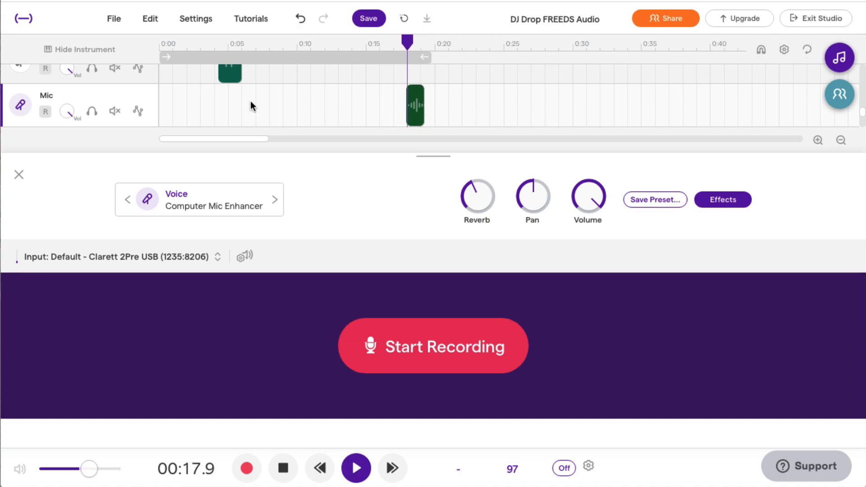
key(space)
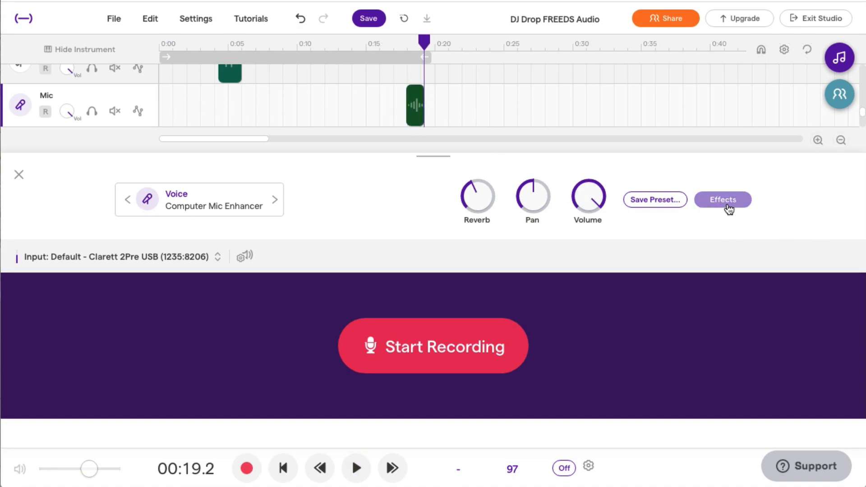
click(721, 199)
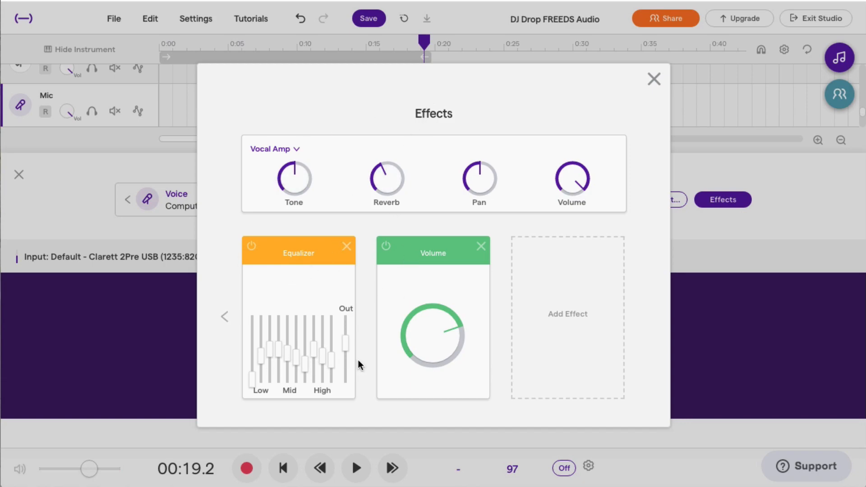
click(654, 80)
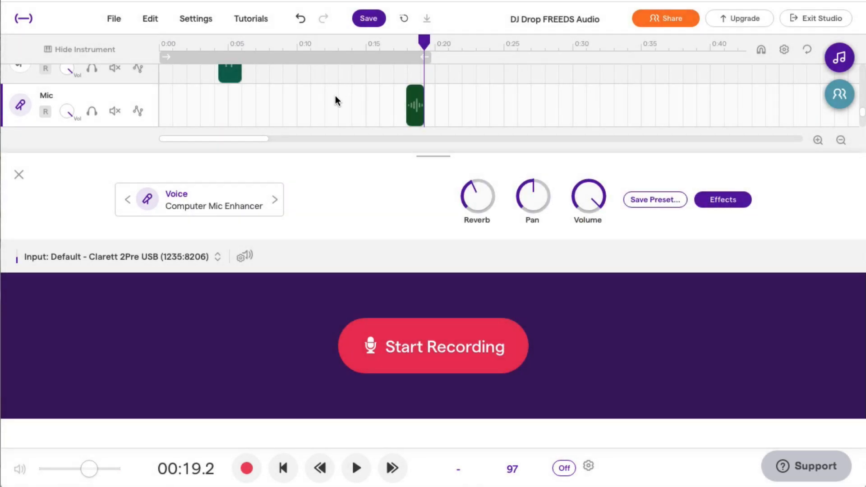
click(384, 47)
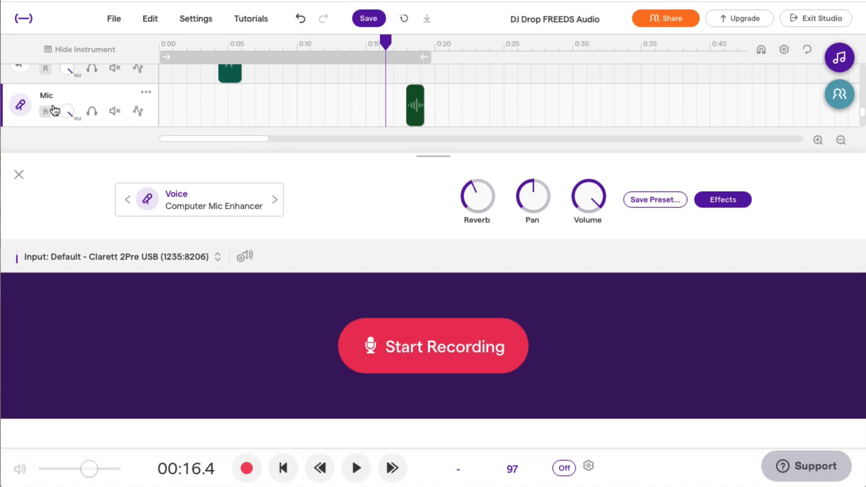
mouse_move(143, 99)
click(721, 201)
click(564, 315)
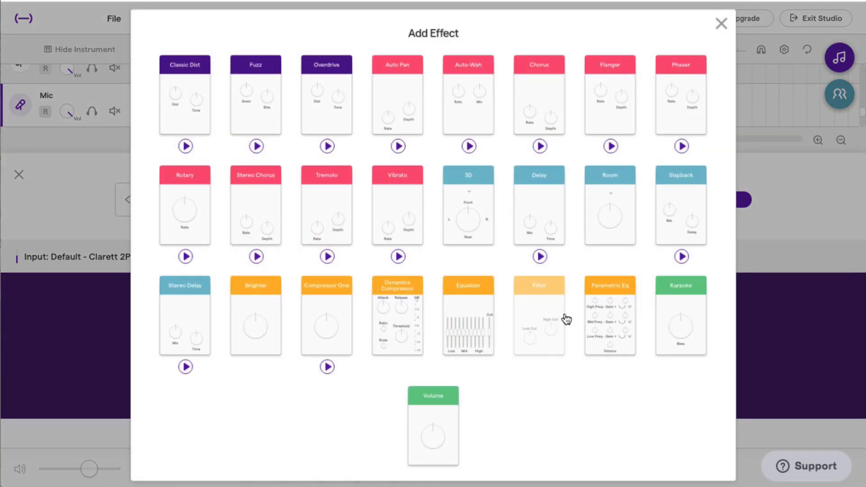
click(721, 23)
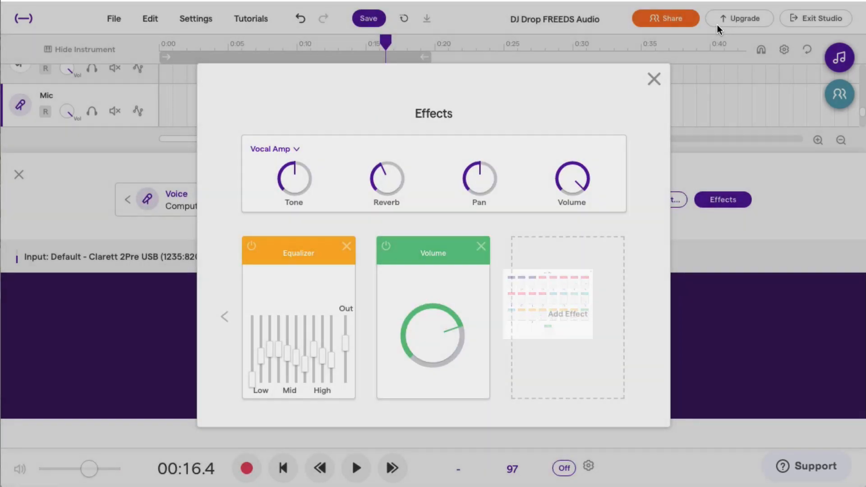
click(653, 79)
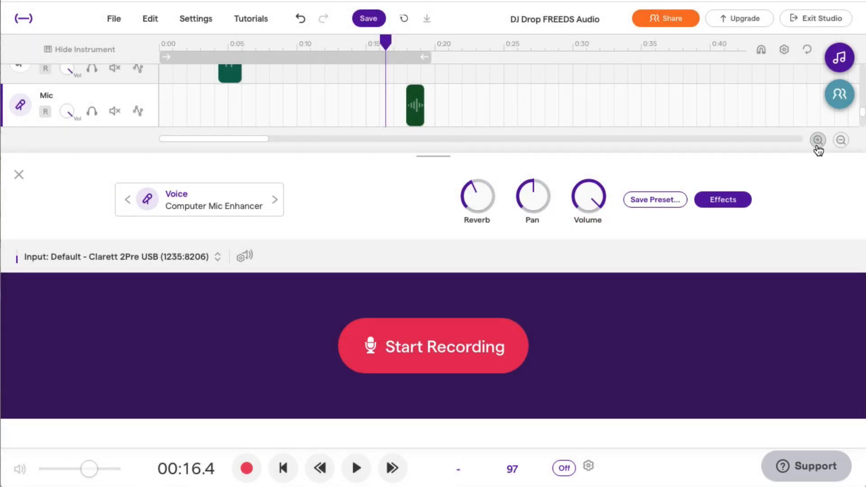
Change the pitch of the region on the Mic track by -2 and play it
click(816, 143)
click(816, 143)
click(816, 142)
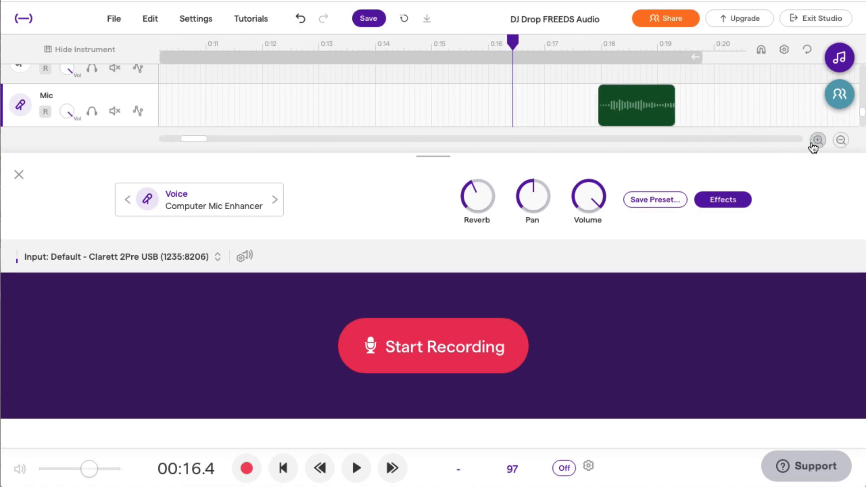
click(816, 141)
click(671, 112)
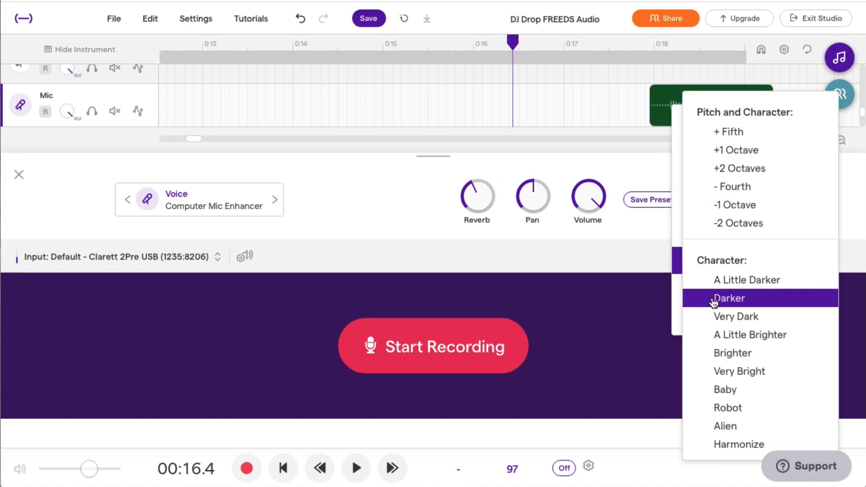
mouse_move(681, 292)
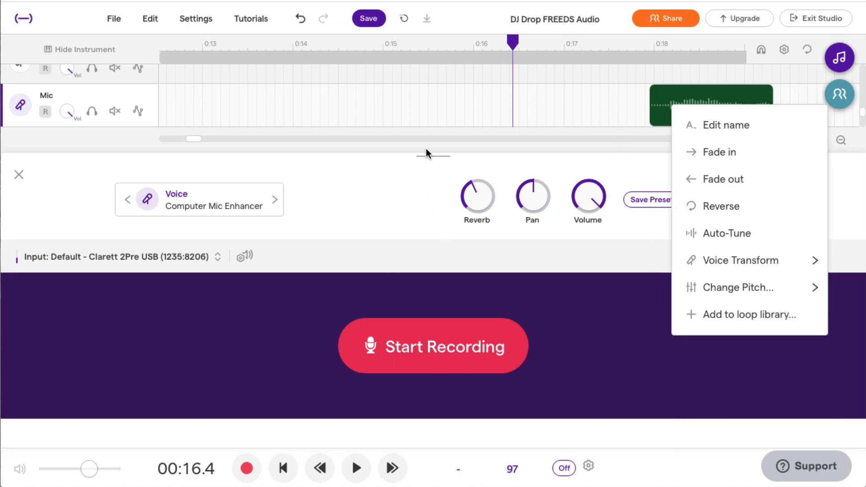
click(194, 138)
mouse_move(195, 138)
mouse_down()
mouse_move(233, 140)
mouse_move(202, 140)
mouse_up()
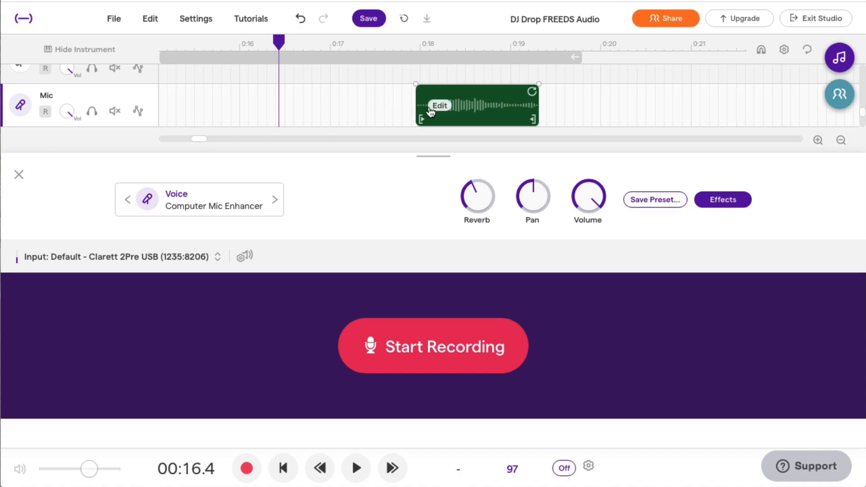
right_click(435, 108)
mouse_move(509, 273)
mouse_move(514, 292)
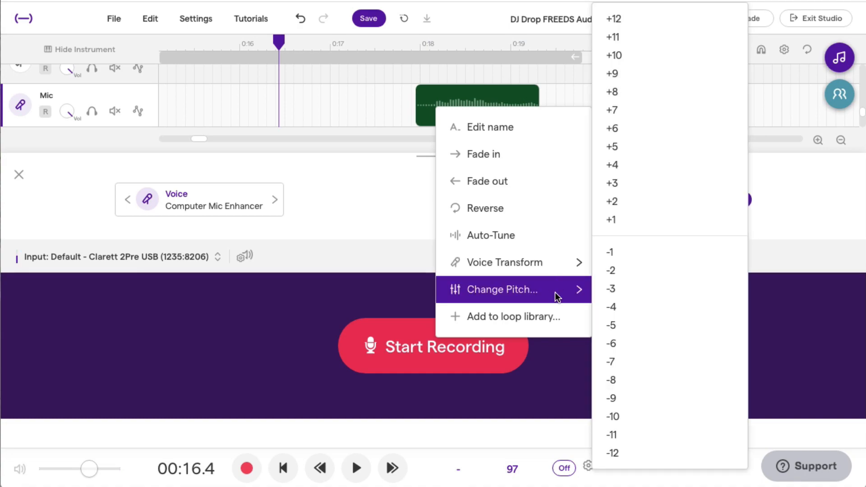
click(612, 272)
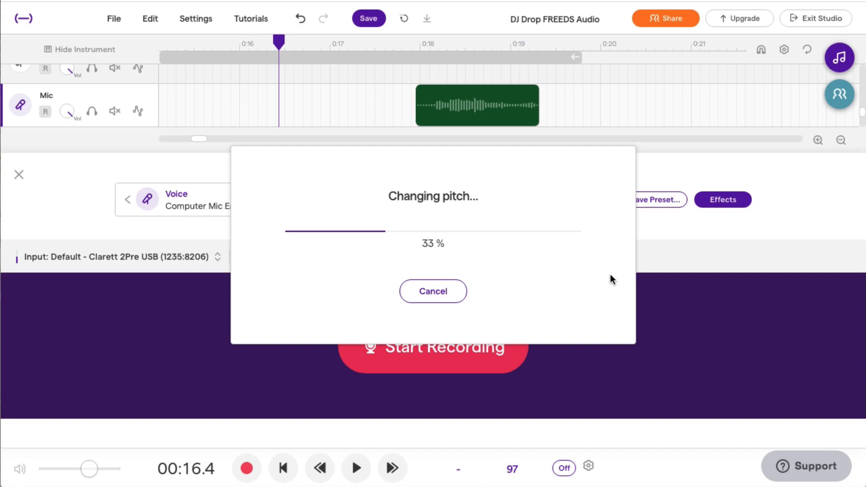
click(407, 112)
key(space)
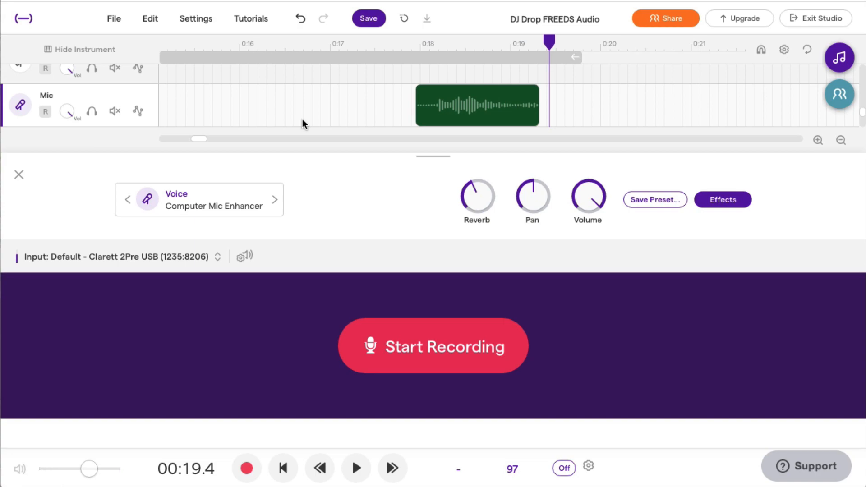
Undo the pitch change on the Mic region, play it again and save the project
click(415, 46)
right_click(436, 110)
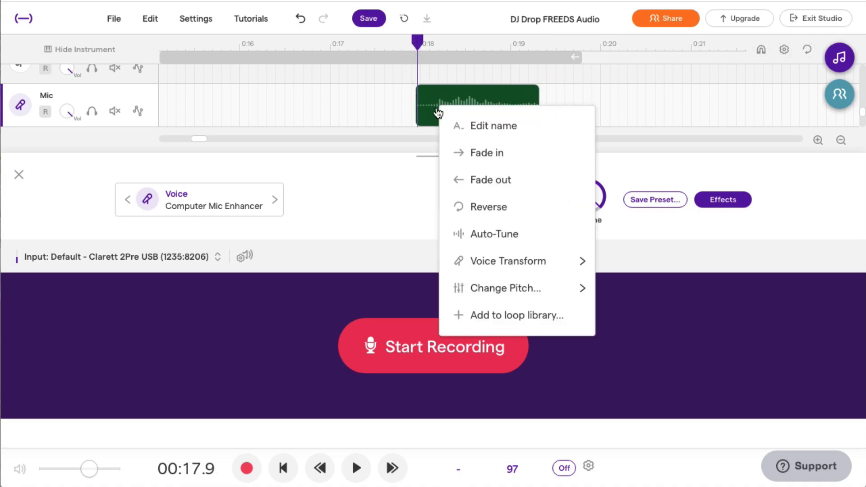
click(320, 34)
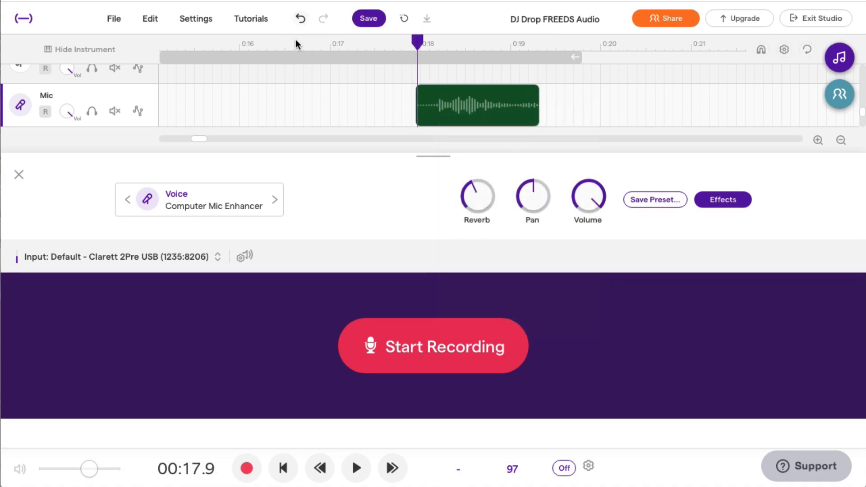
click(148, 19)
click(160, 44)
key(space)
click(368, 19)
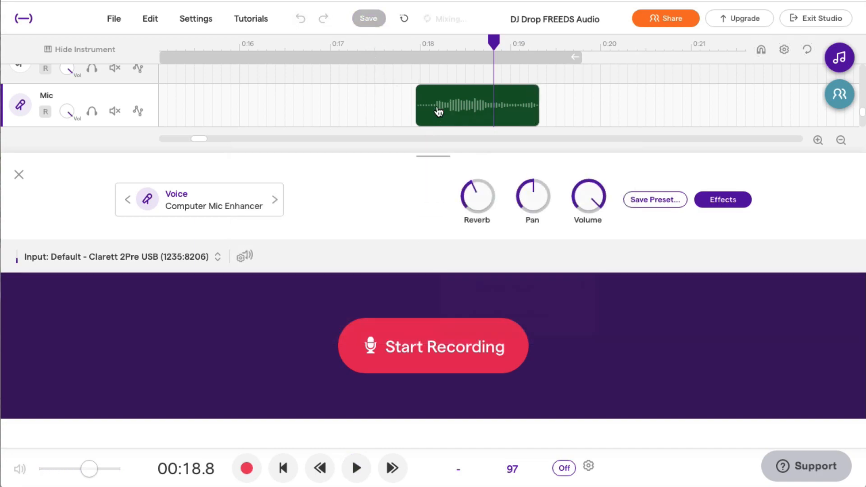
Change the Mic region's pitch by -1 and play it from its start at about 0:18
click(439, 110)
mouse_move(464, 288)
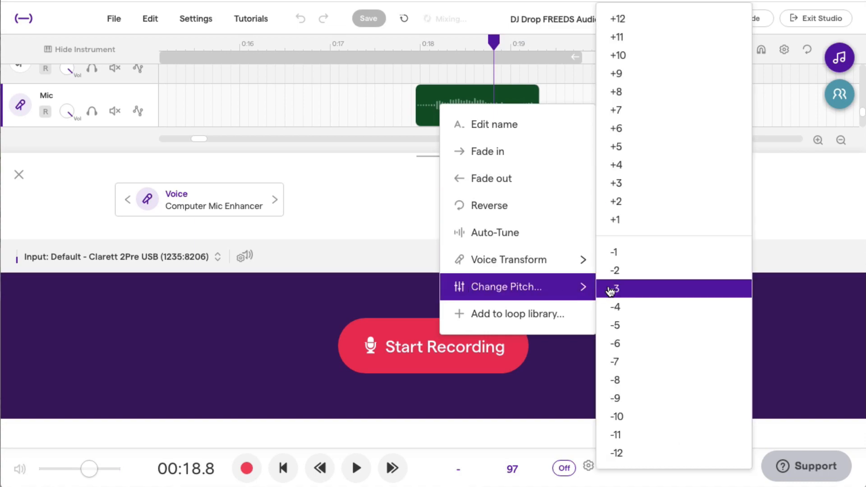
click(615, 252)
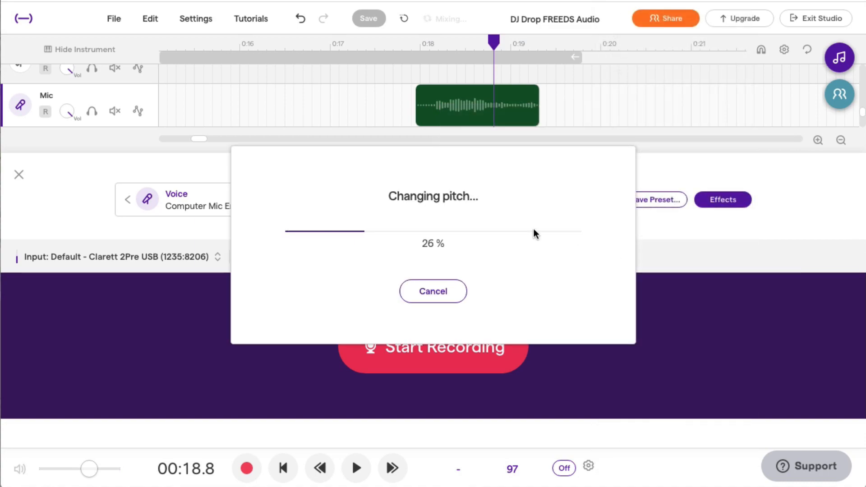
click(415, 47)
key(space)
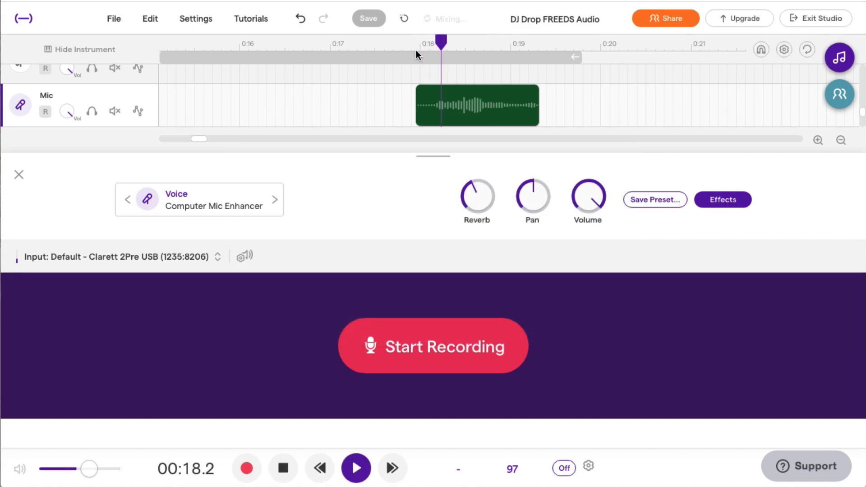
key(space)
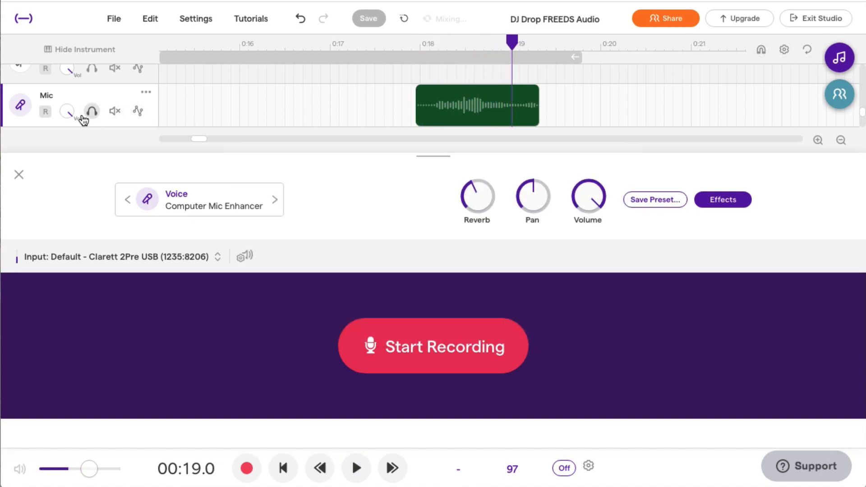
Hide the Mic track's instrument settings and bring the Freeds 1 and Freeds 2 regions into view around 0:05
click(16, 184)
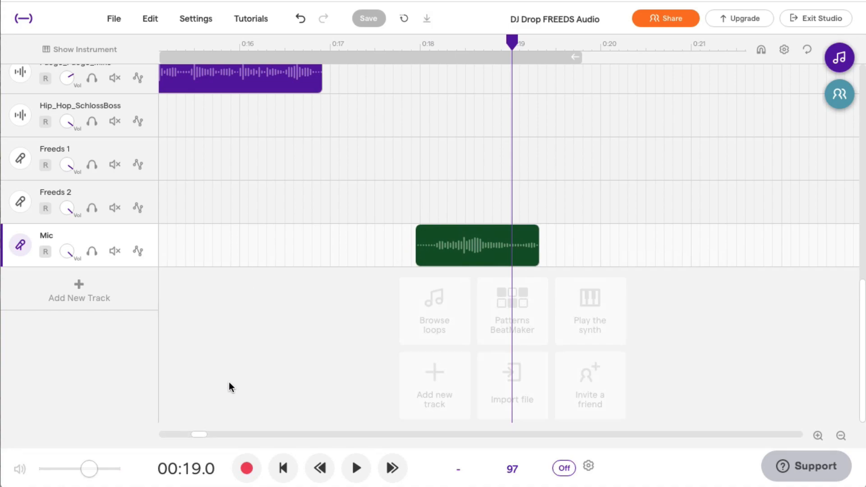
drag(198, 433, 169, 435)
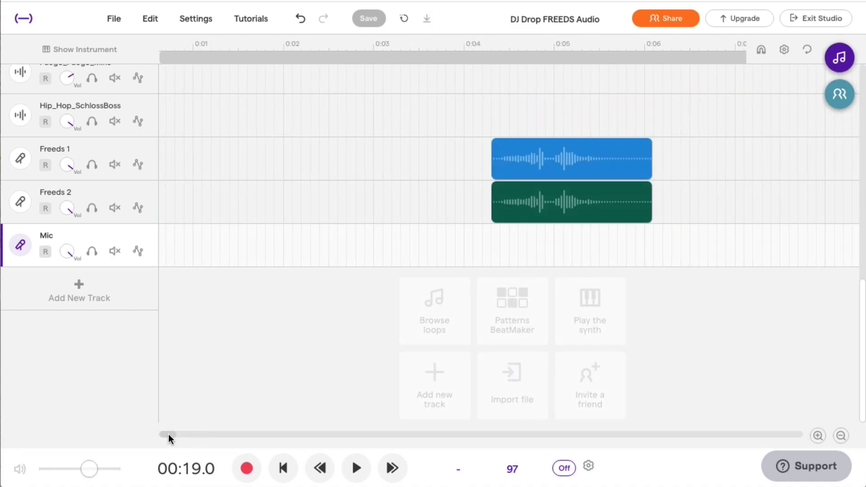
drag(169, 433, 173, 433)
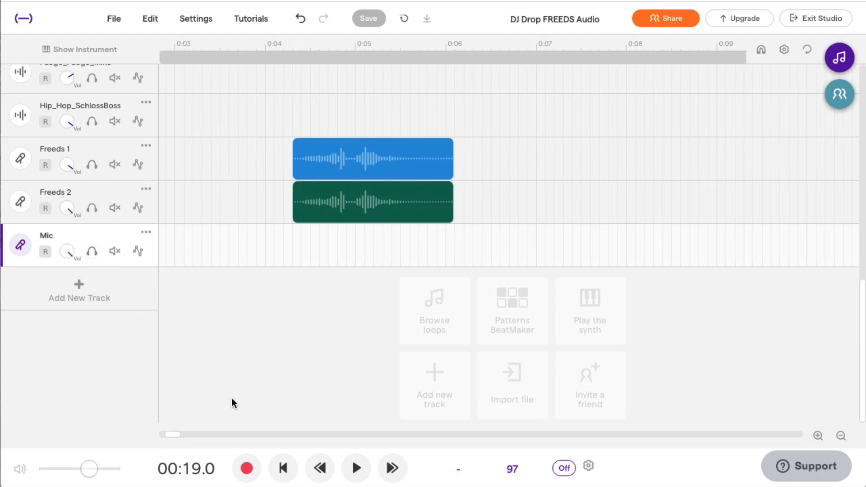
mouse_move(170, 434)
mouse_down()
mouse_move(205, 431)
mouse_move(169, 432)
mouse_up()
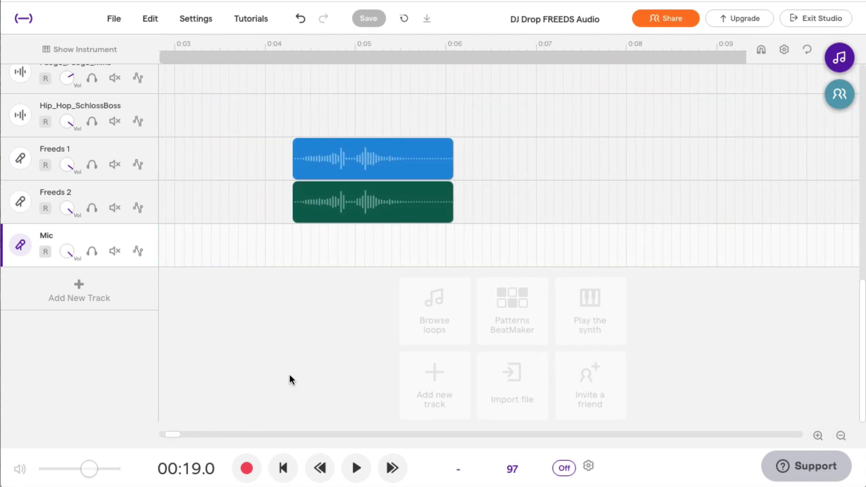